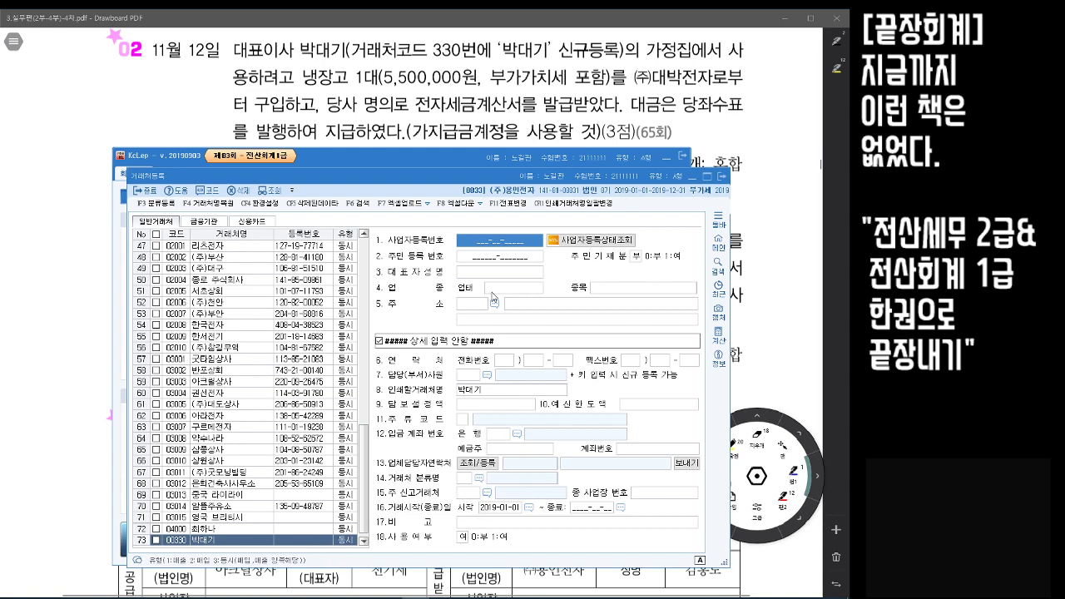
# Close the client registration window and mark the refrigerator, quantity, 5,500,000 won and VAT-included wording of problem 02 in Drawboard PDF
pyautogui.click(723, 176)
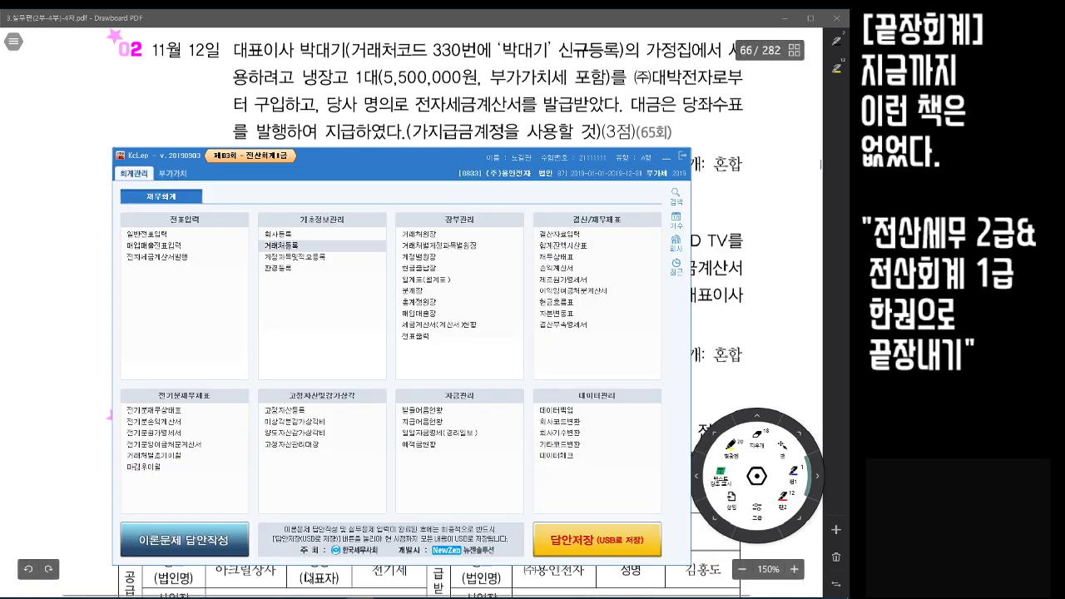
pyautogui.click(794, 155)
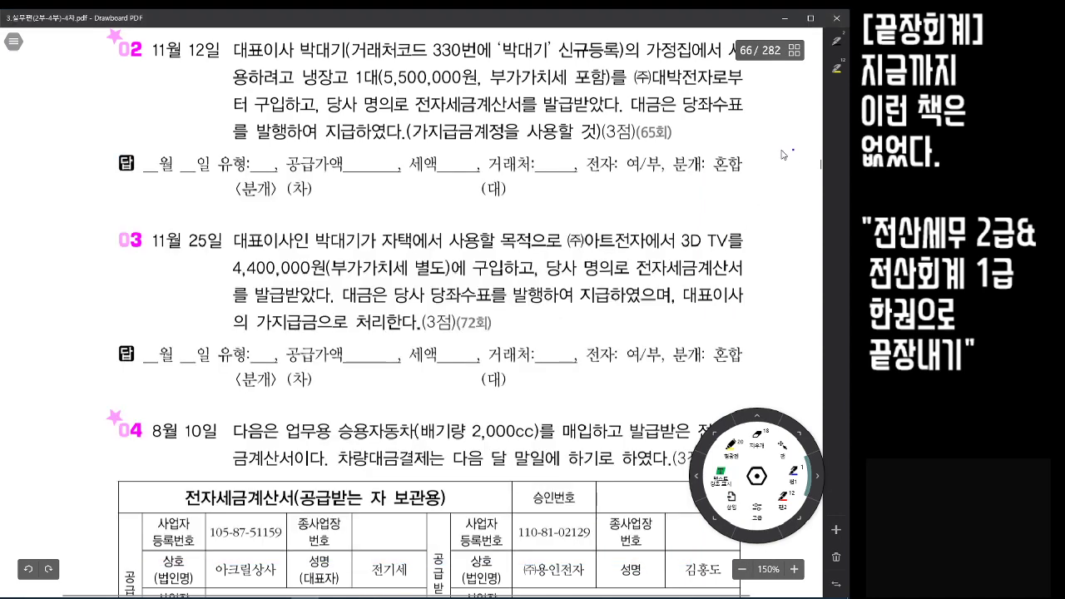
pyautogui.moveTo(289, 37); pyautogui.dragTo(309, 34)
pyautogui.moveTo(299, 63)
pyautogui.mouseDown()
pyautogui.moveTo(346, 88)
pyautogui.moveTo(301, 58)
pyautogui.mouseUp()
pyautogui.moveTo(365, 65)
pyautogui.mouseDown()
pyautogui.moveTo(376, 85)
pyautogui.moveTo(366, 65)
pyautogui.moveTo(456, 84)
pyautogui.mouseUp()
pyautogui.moveTo(563, 87); pyautogui.dragTo(608, 87)
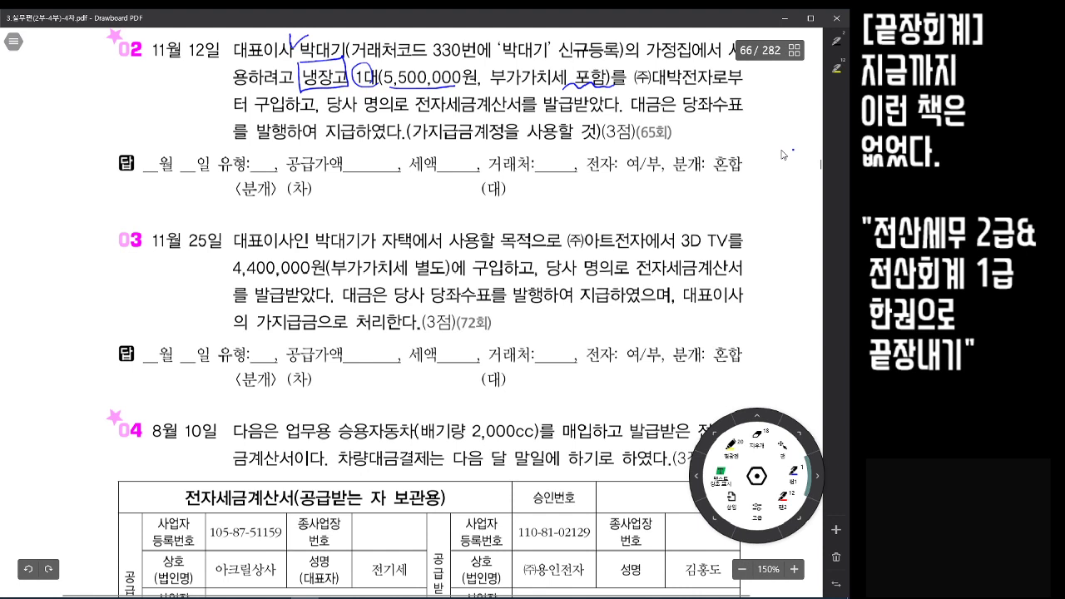
# Mark the supplier ㈜대박전자, electronic tax invoice, 당좌수표 and 가지급금 in problem 02, noting 당좌예금 under the check
pyautogui.moveTo(629, 77)
pyautogui.mouseDown()
pyautogui.moveTo(651, 58)
pyautogui.moveTo(706, 93)
pyautogui.mouseUp()
pyautogui.moveTo(406, 116)
pyautogui.mouseDown()
pyautogui.moveTo(439, 98)
pyautogui.moveTo(428, 95)
pyautogui.moveTo(505, 92)
pyautogui.mouseUp()
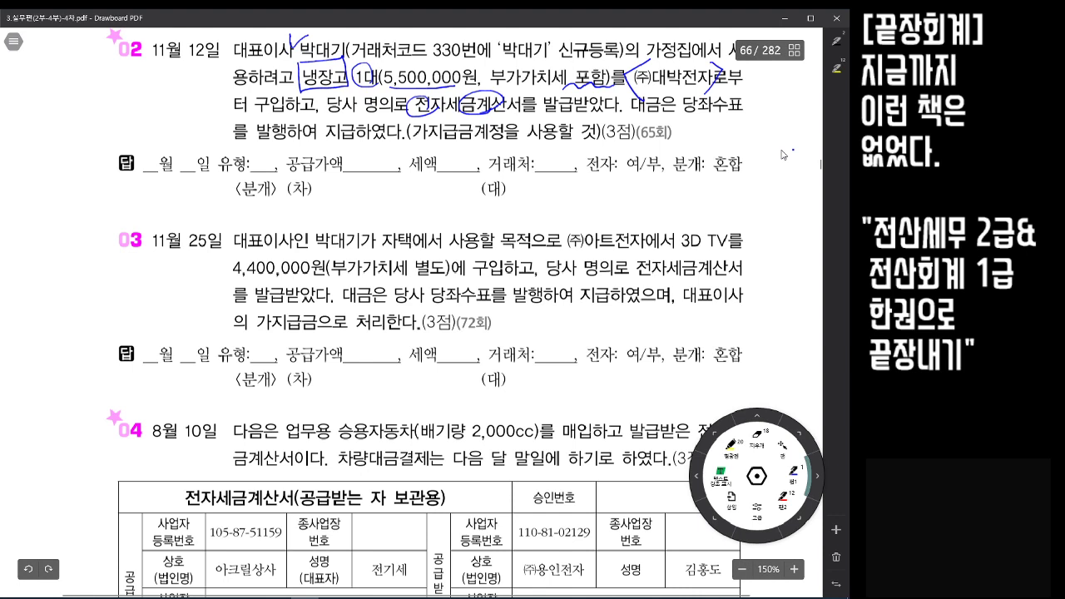
pyautogui.moveTo(703, 117)
pyautogui.mouseDown()
pyautogui.moveTo(682, 100)
pyautogui.moveTo(714, 120)
pyautogui.moveTo(712, 133)
pyautogui.moveTo(741, 130)
pyautogui.moveTo(762, 143)
pyautogui.mouseUp()
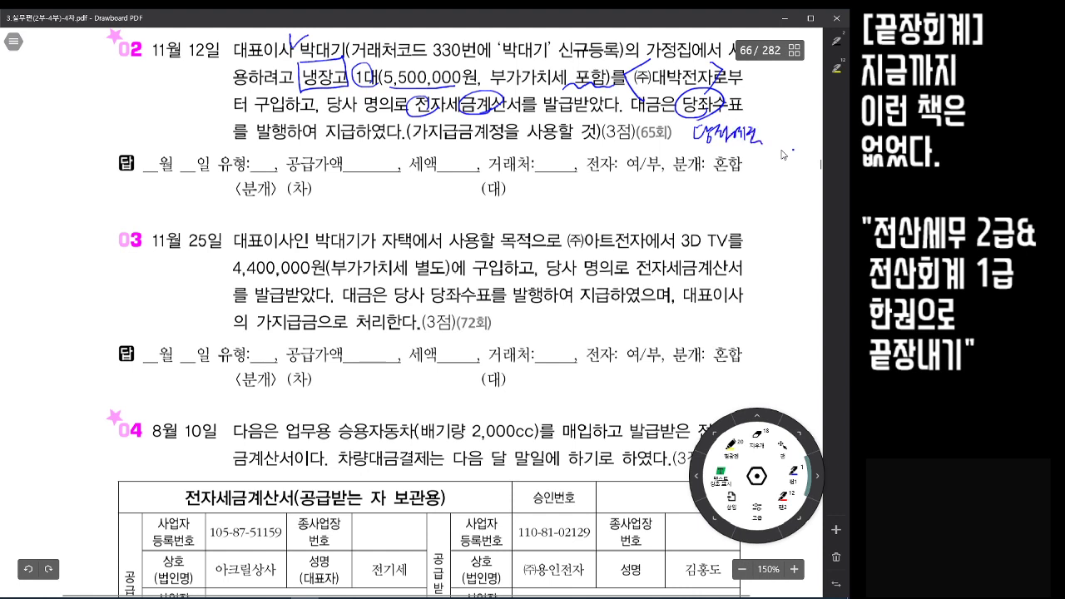
pyautogui.moveTo(467, 125); pyautogui.dragTo(456, 163)
pyautogui.moveTo(564, 85); pyautogui.dragTo(614, 75)
# Check the client used on the 가지급금 line of the October 17 냉난방기 voucher, and return to problem 02
pyautogui.scroll(5, 689, 283)
pyautogui.scroll(10, 690, 282)
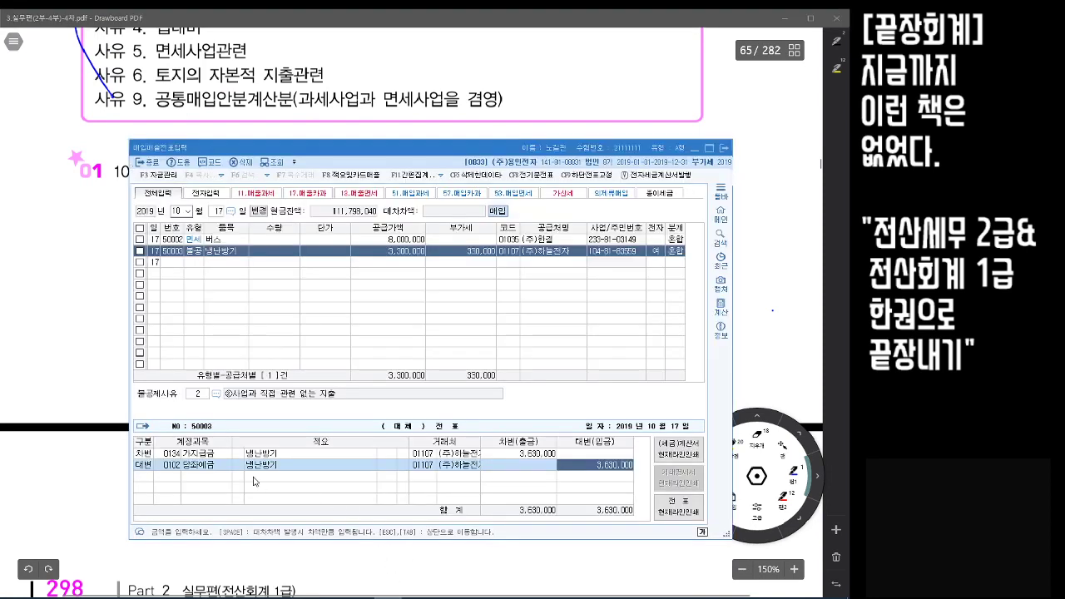
pyautogui.click(439, 453)
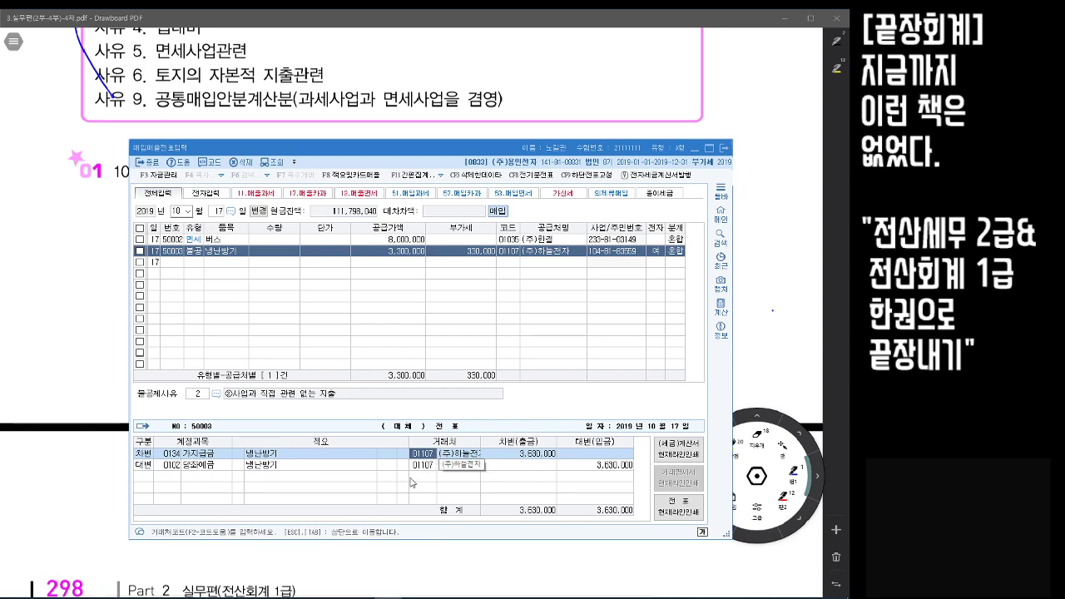
pyautogui.click(778, 252)
pyautogui.scroll(-4, 580, 260)
pyautogui.scroll(-4, 580, 261)
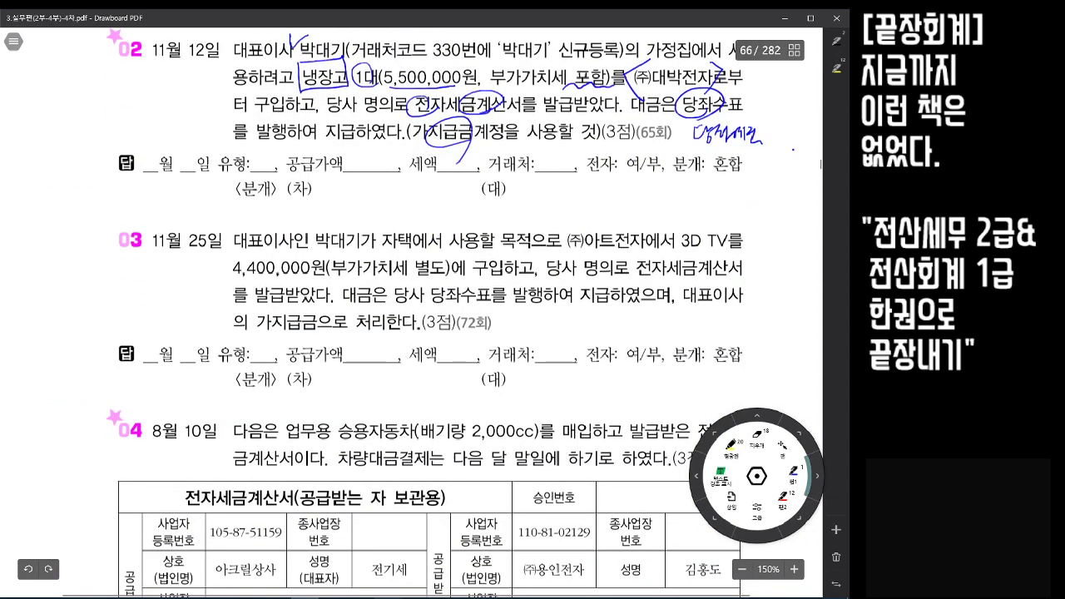
# Switch to the KcLep purchase/sales voucher entry and set the voucher date to November 12
pyautogui.click(389, 574)
pyautogui.moveTo(467, 152); pyautogui.dragTo(460, 169)
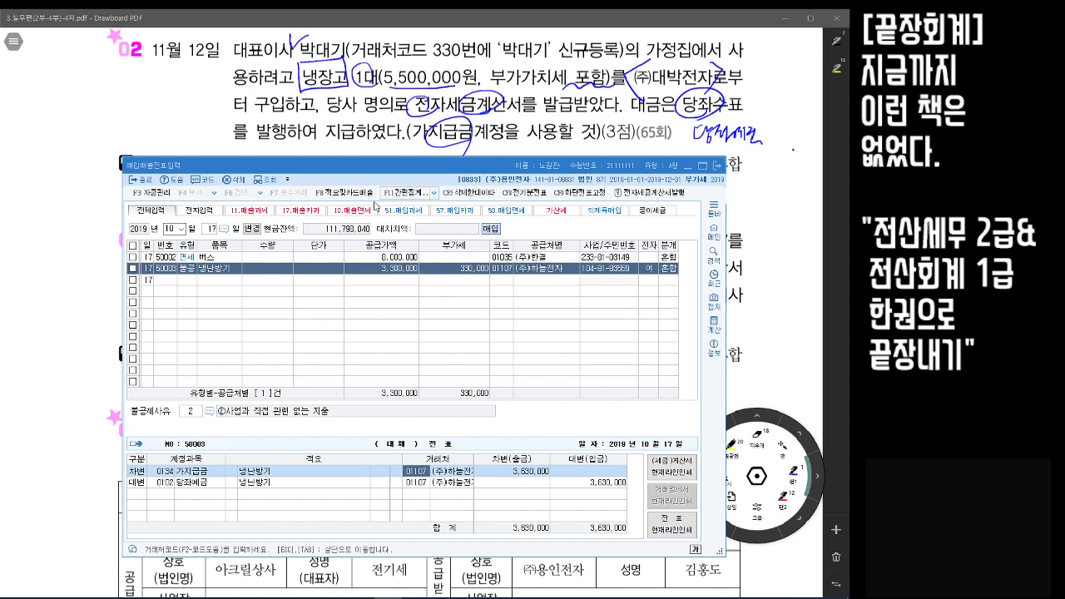
pyautogui.click(171, 229)
pyautogui.write('11')
pyautogui.press('Return')
pyautogui.write('12')
pyautogui.press('Return')
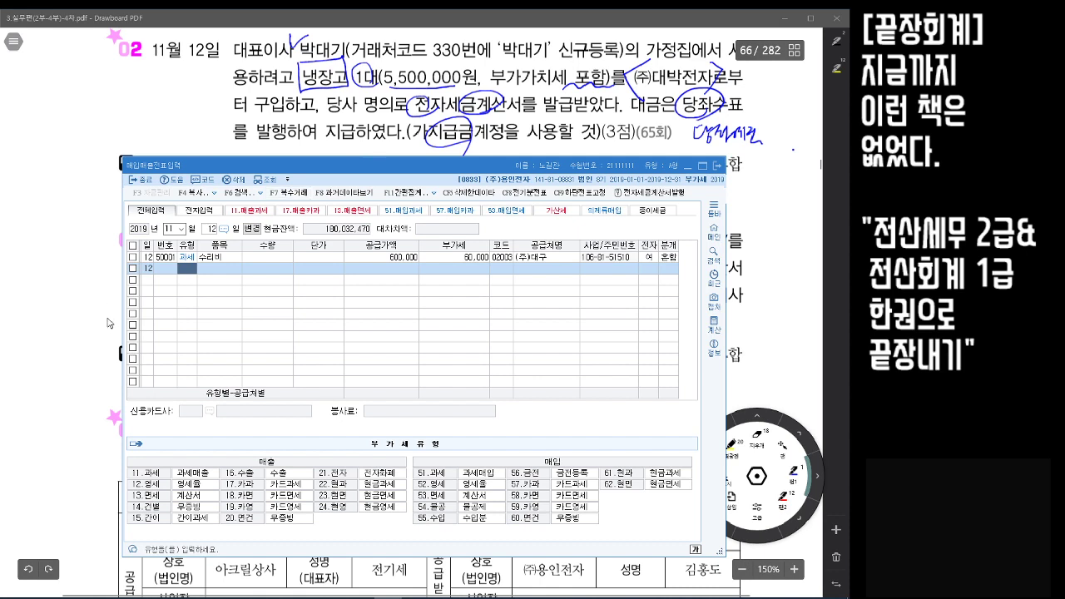
# Enter a type 54 (불공) purchase of 냉장고 with quantity 1 and unit price 5,000,000
pyautogui.write('54')
pyautogui.press('Return')
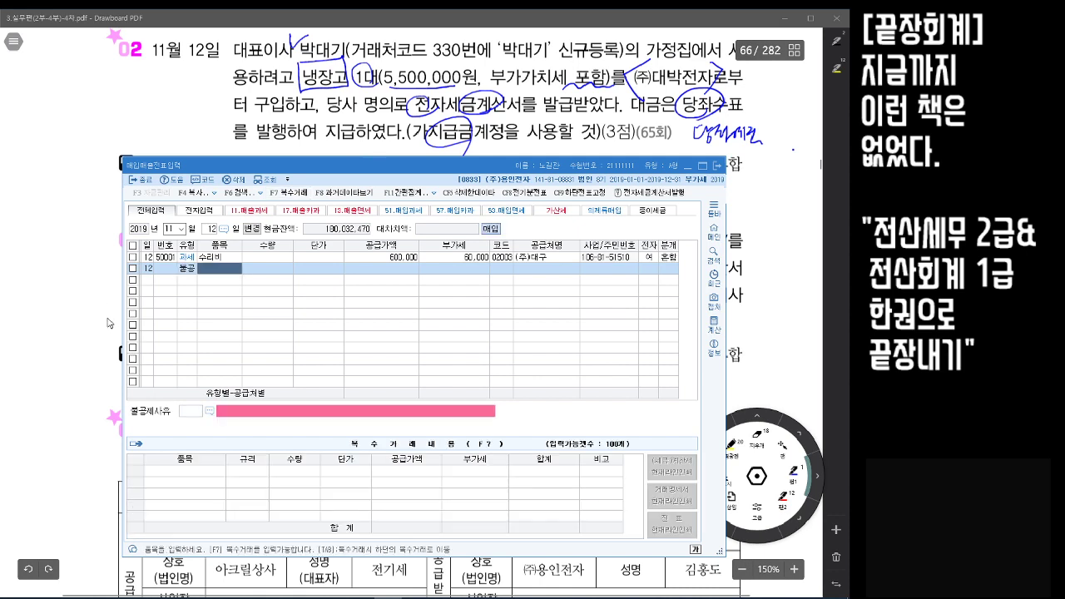
pyautogui.write('냉장')
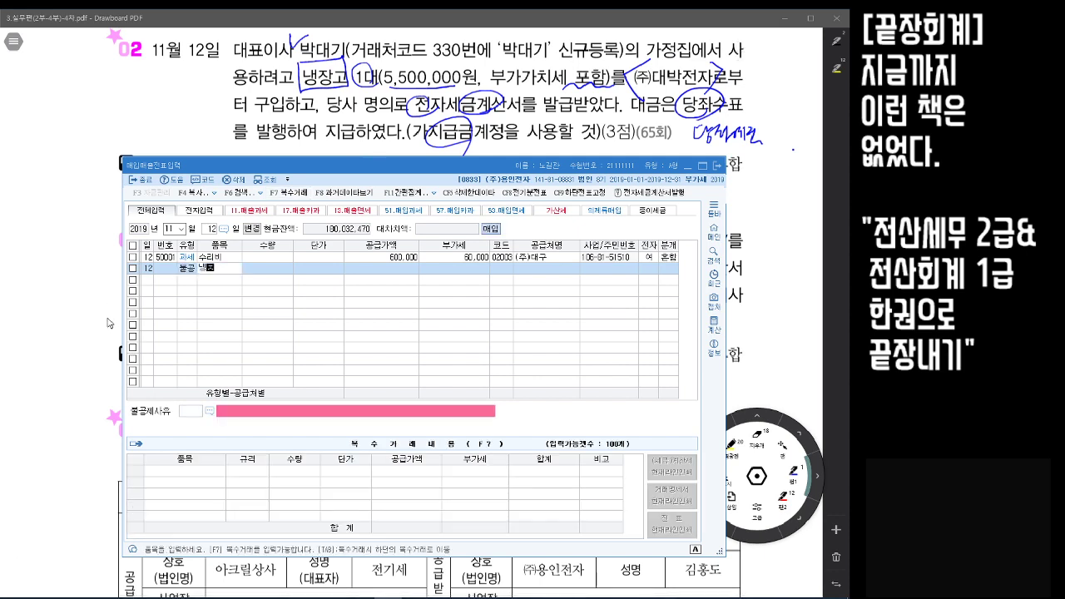
pyautogui.write('고')
pyautogui.press('Return')
pyautogui.write('1')
pyautogui.press('Return')
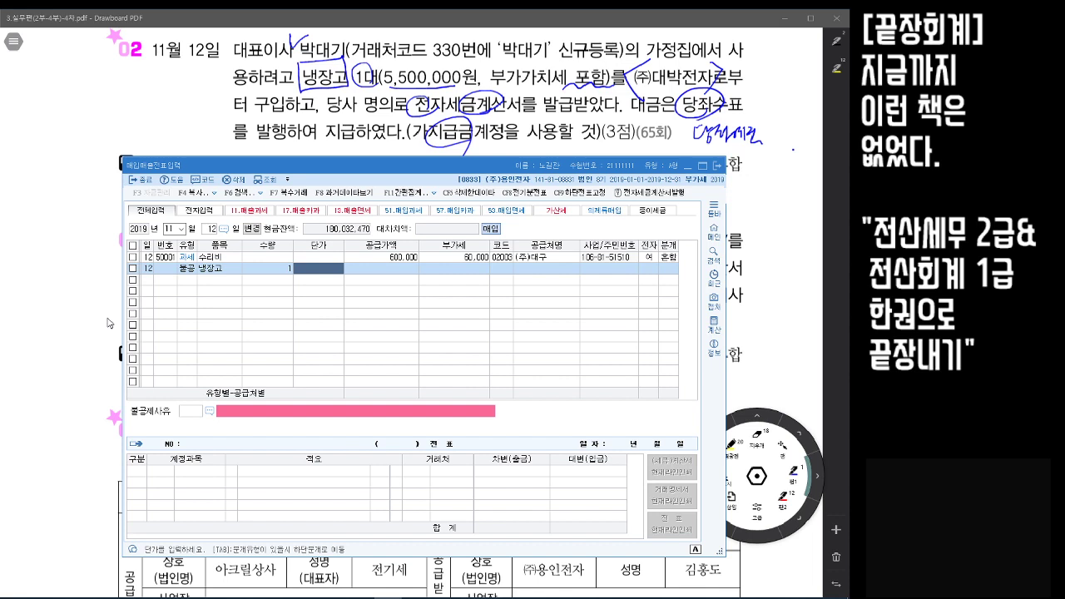
pyautogui.write('5000000')
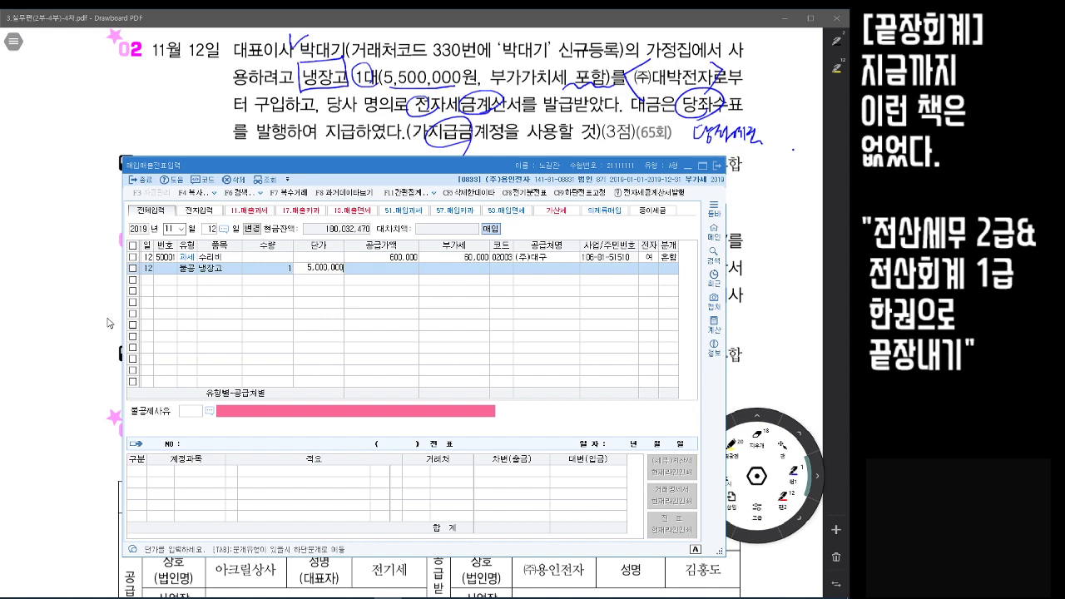
pyautogui.press('Return')
pyautogui.press('Return')
pyautogui.press('Return')
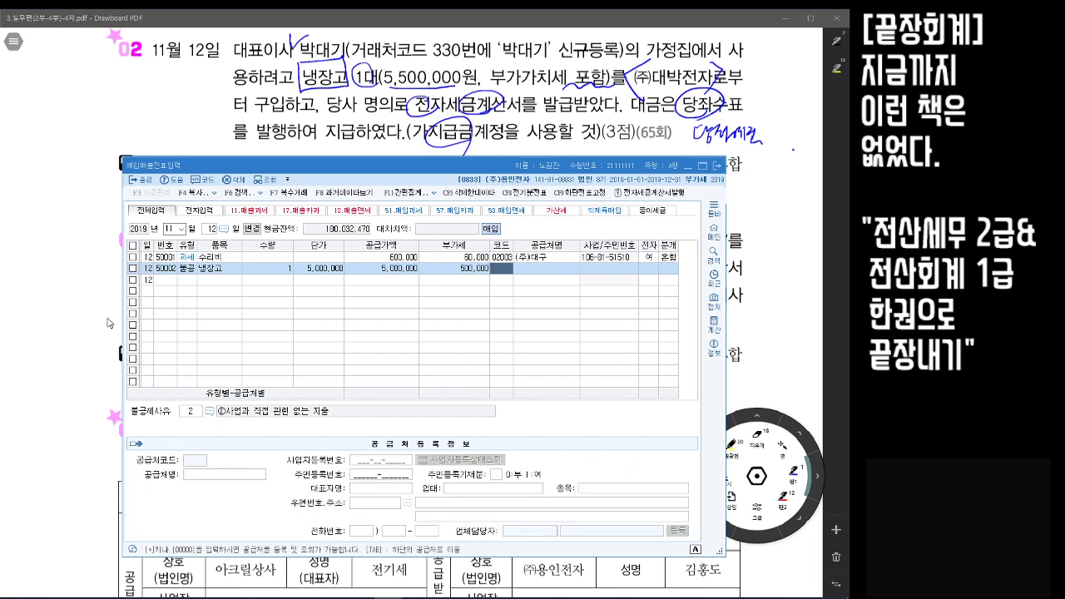
# Set the 냉장고 purchase's supplier to (주)대박전자 and flag its tax invoice as electronic (여)
pyautogui.write('대박')
pyautogui.press('Return')
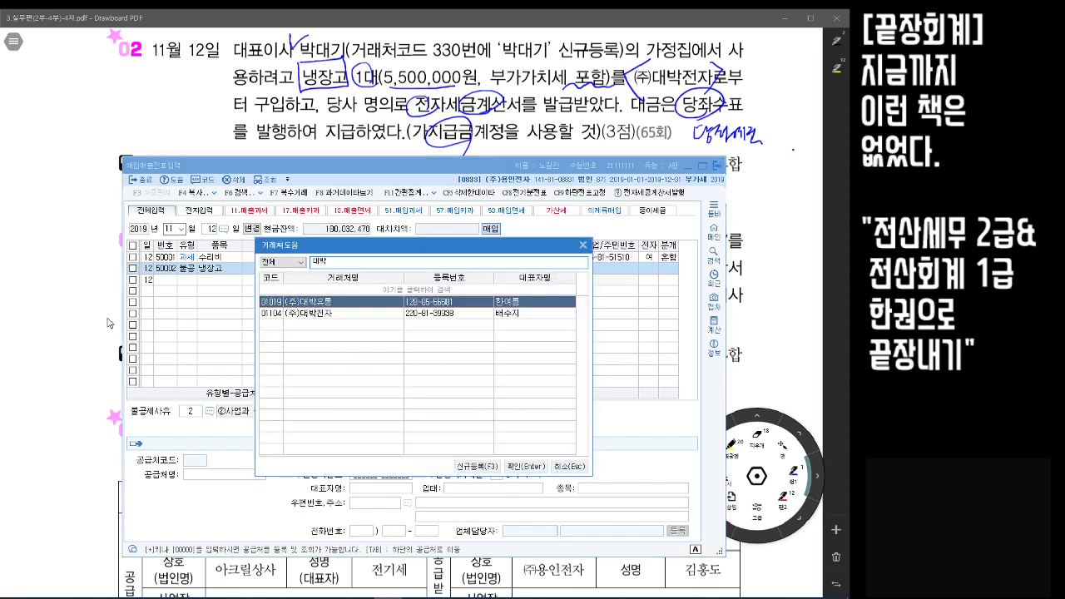
pyautogui.press('Down')
pyautogui.press('Return')
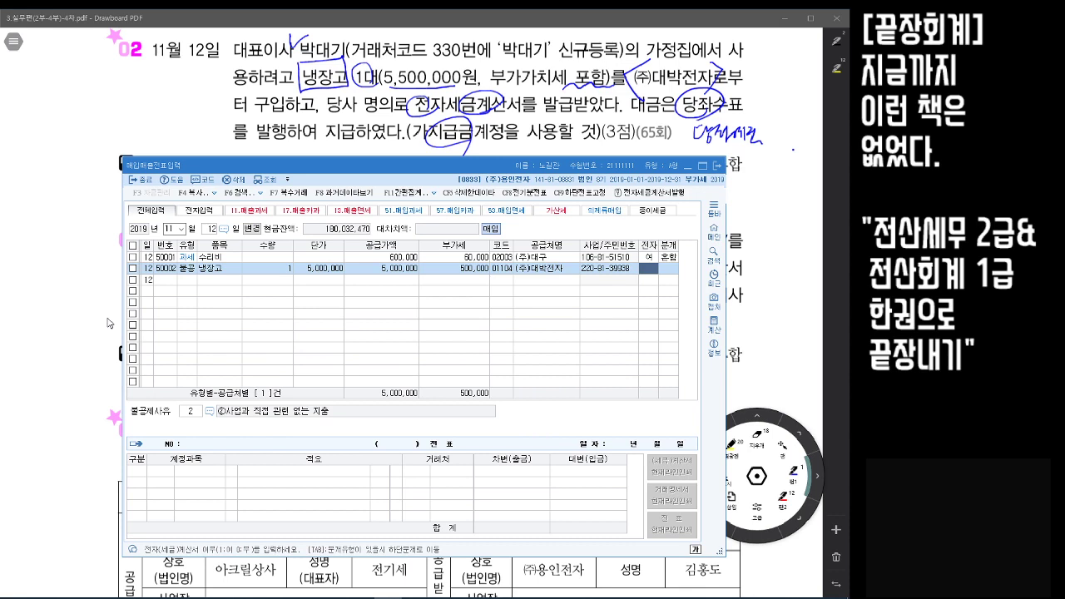
pyautogui.write('1')
pyautogui.press('Return')
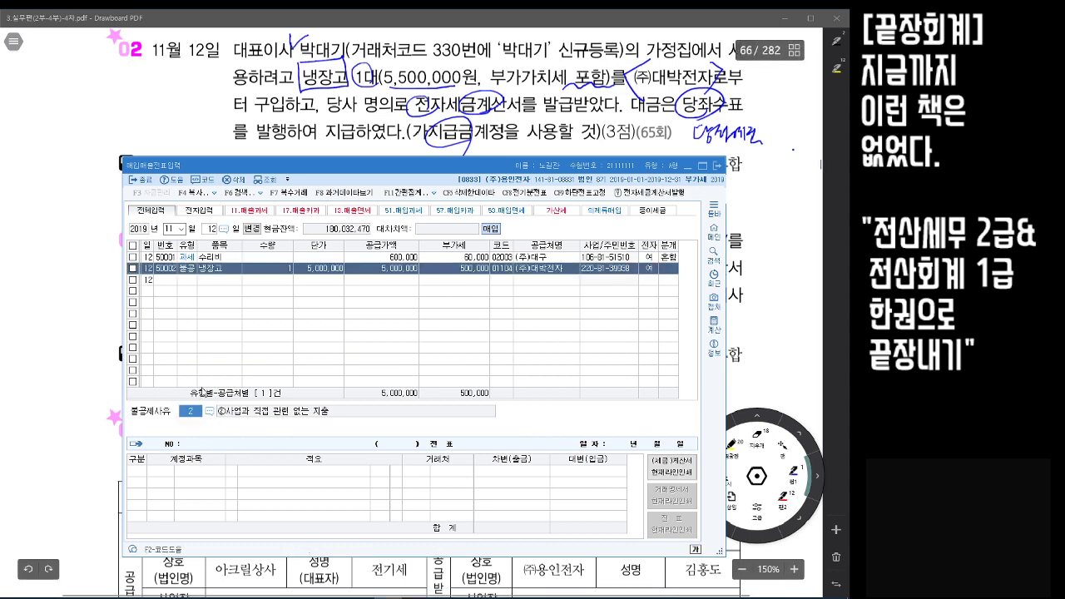
# Choose non-deduction reason 2, 사업과 직접 관련 없는 지출, and set the journal type to 3 (혼합)
pyautogui.press('F2')
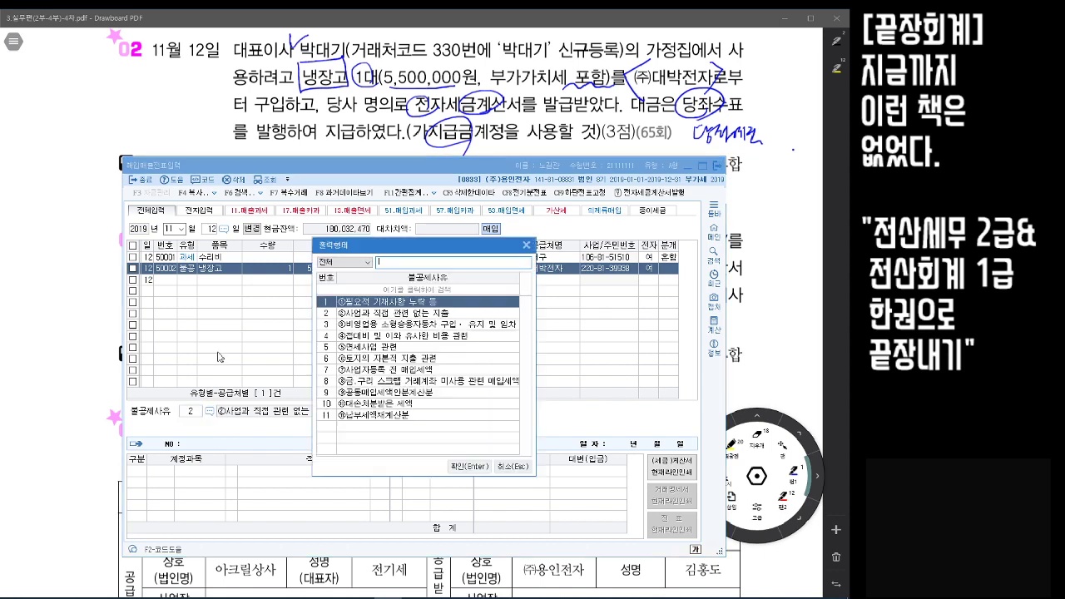
pyautogui.click(364, 317)
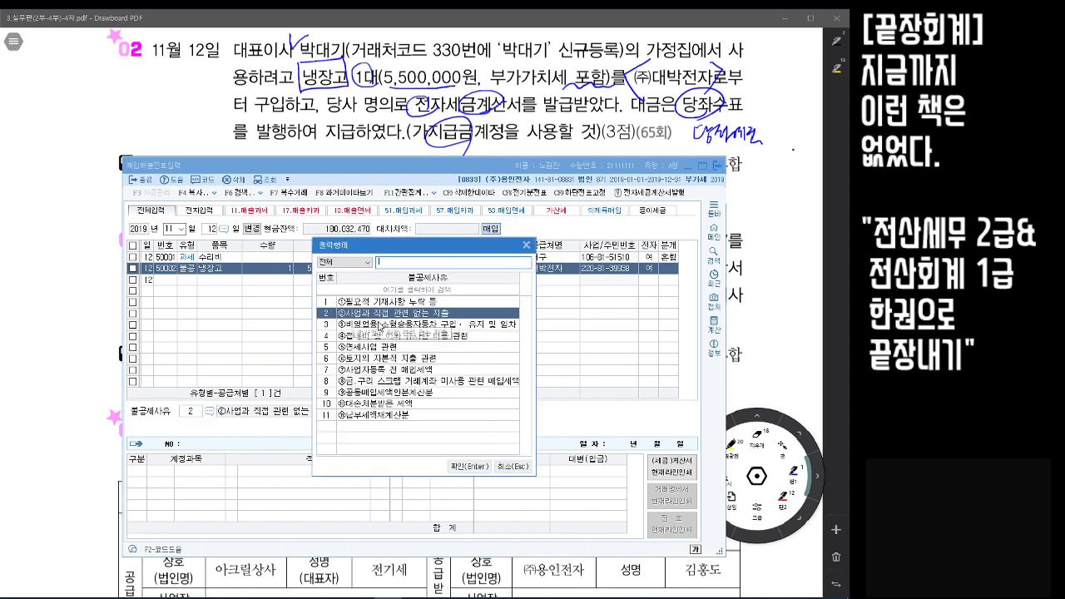
pyautogui.click(468, 467)
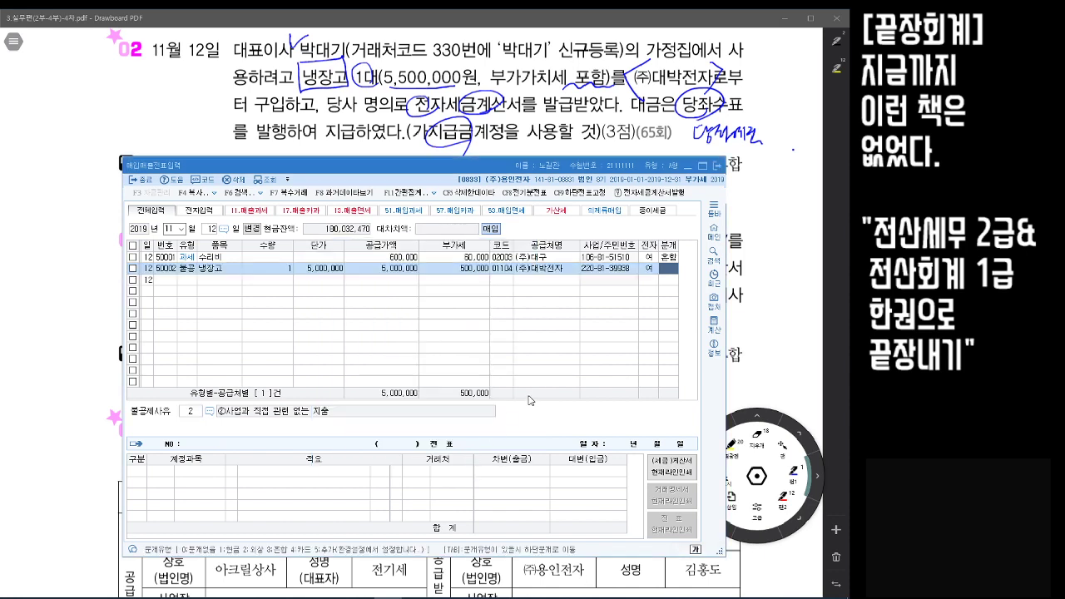
pyautogui.write('3')
pyautogui.press('Return')
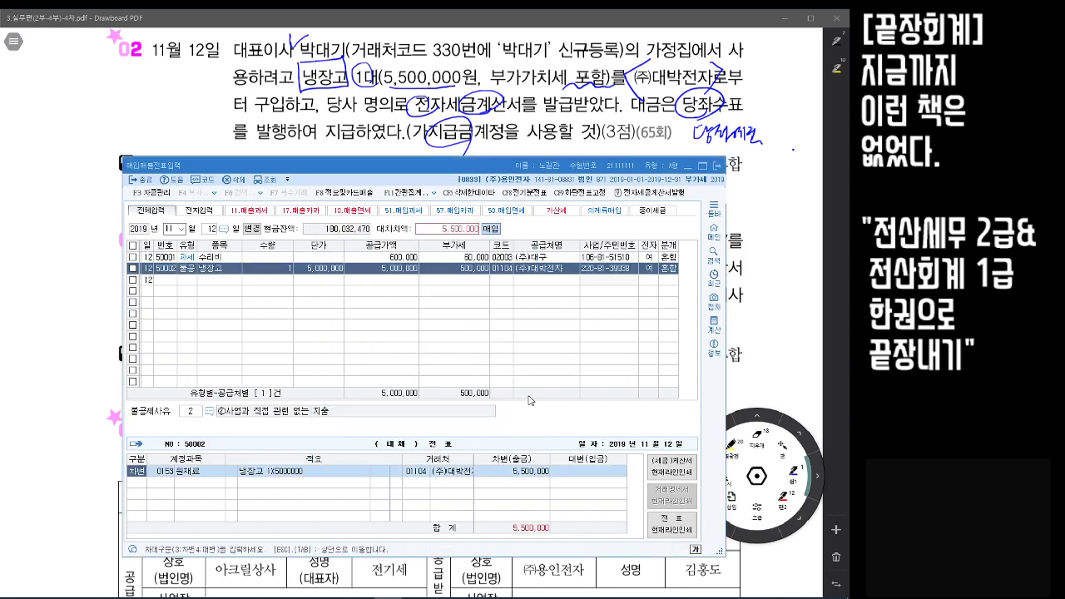
# Change the debit line's account to 가지급금 and its client to the representative director named in problem 02
pyautogui.press('Return')
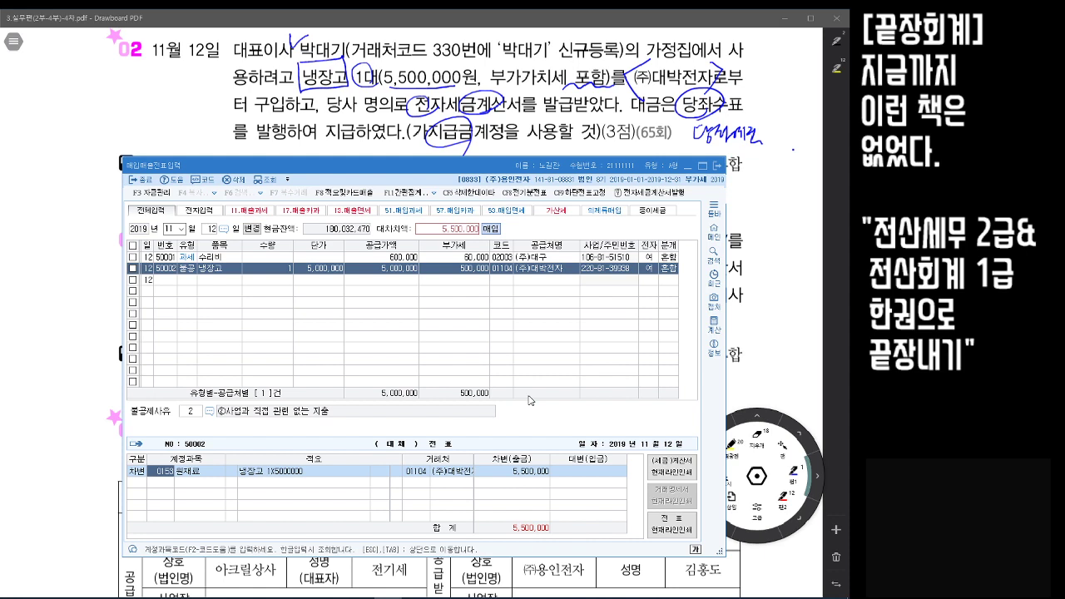
pyautogui.write('가지급')
pyautogui.press('Return')
pyautogui.press('Return')
pyautogui.press('Return')
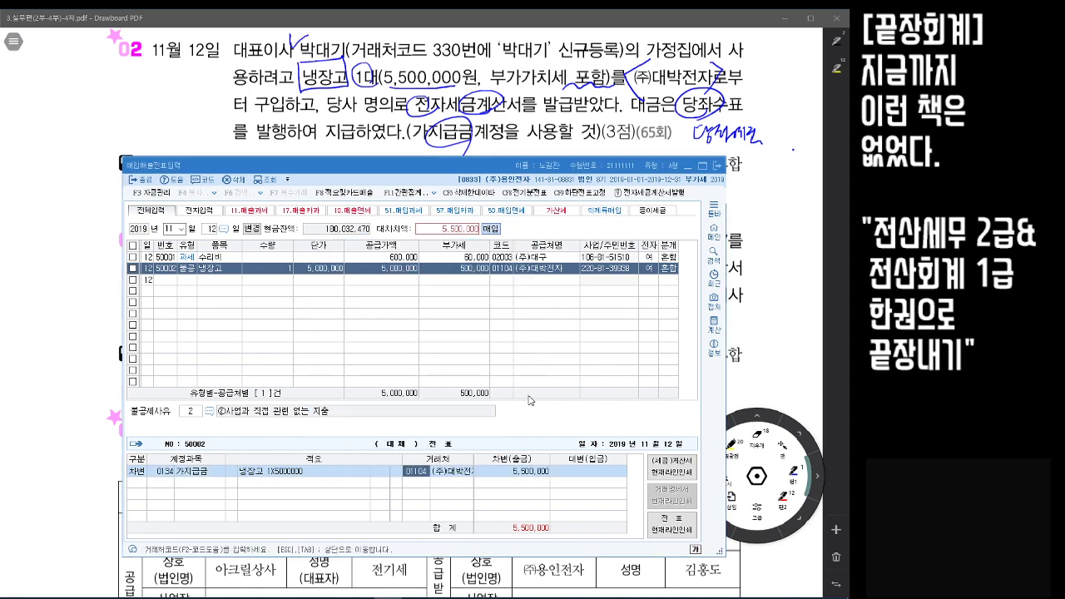
pyautogui.write('박대')
pyautogui.press('Return')
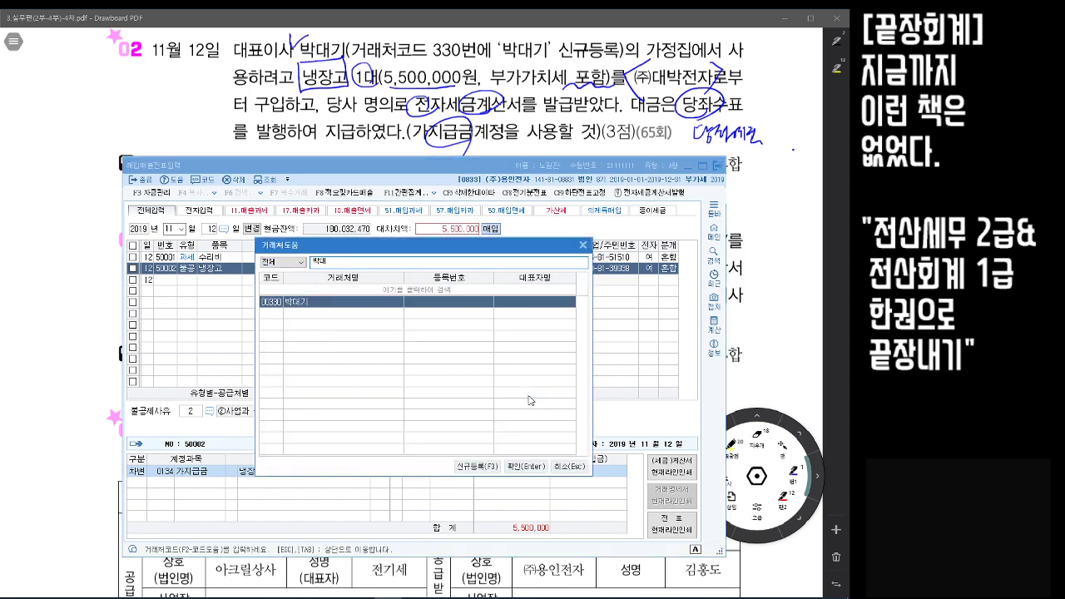
pyautogui.press('Return')
pyautogui.press('Return')
pyautogui.press('Return')
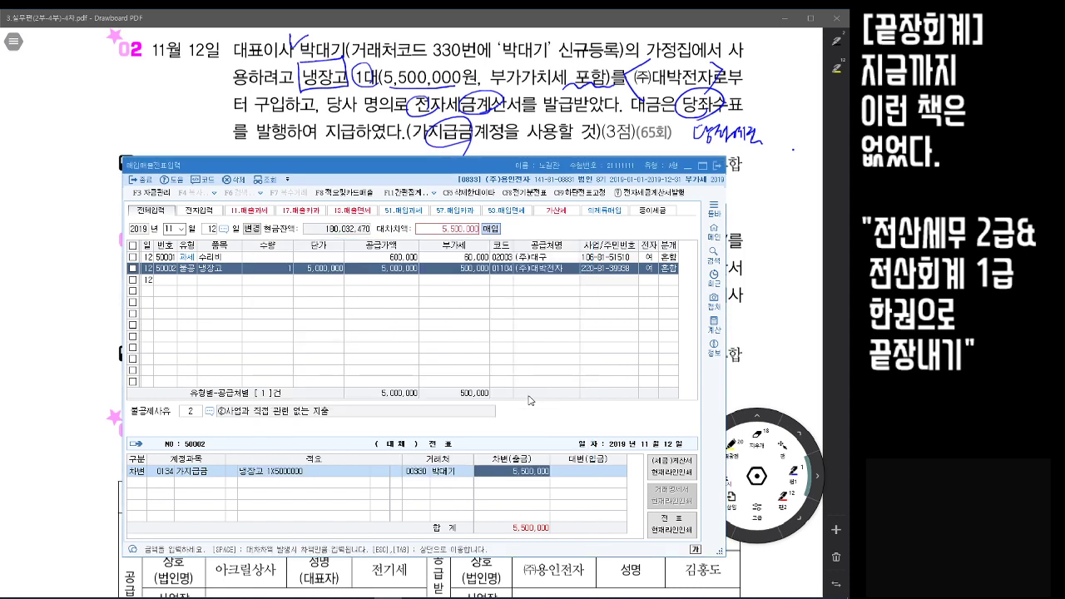
# Add a credit line of 5,500,000 to 당좌예금 in the 냉장고 voucher
pyautogui.write('4')
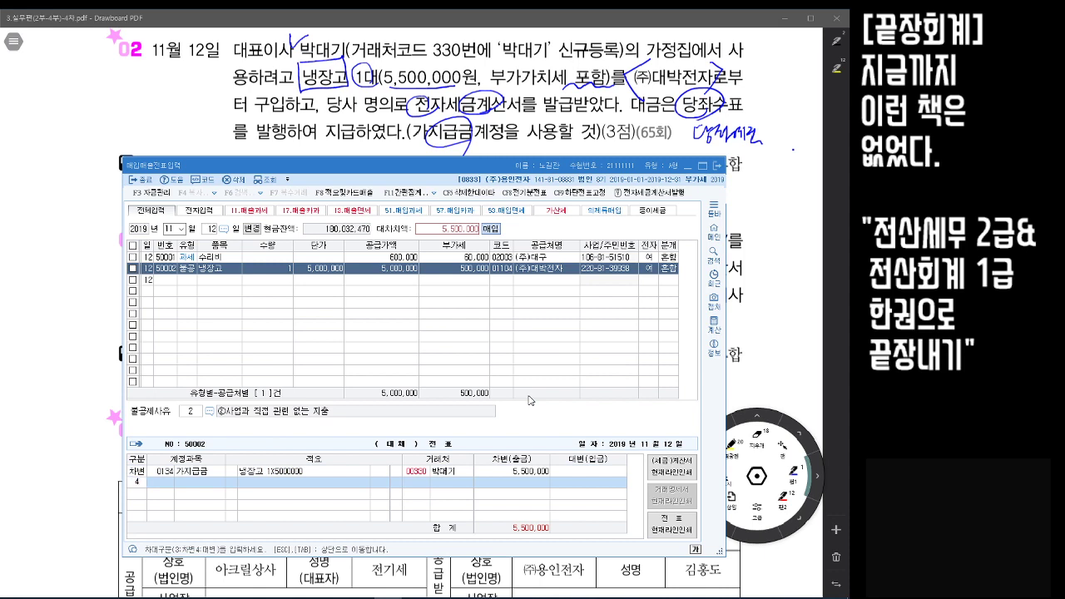
pyautogui.press('Return')
pyautogui.write('당좌')
pyautogui.press('Return')
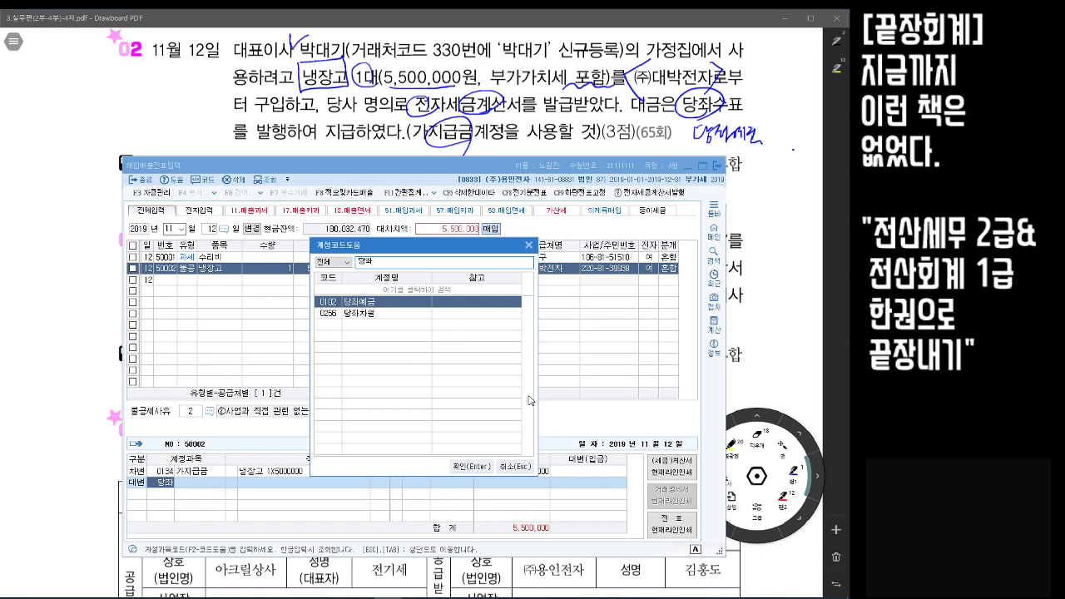
pyautogui.press('Return')
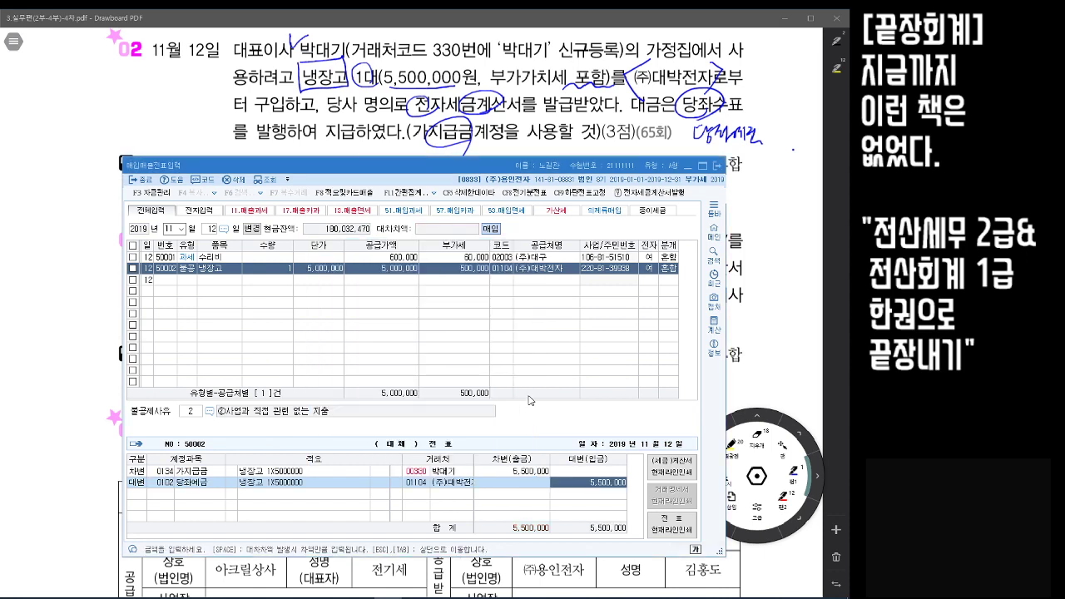
# Switch to the workbook in Drawboard PDF and go to problem 04 with its electronic tax invoice
pyautogui.click(792, 213)
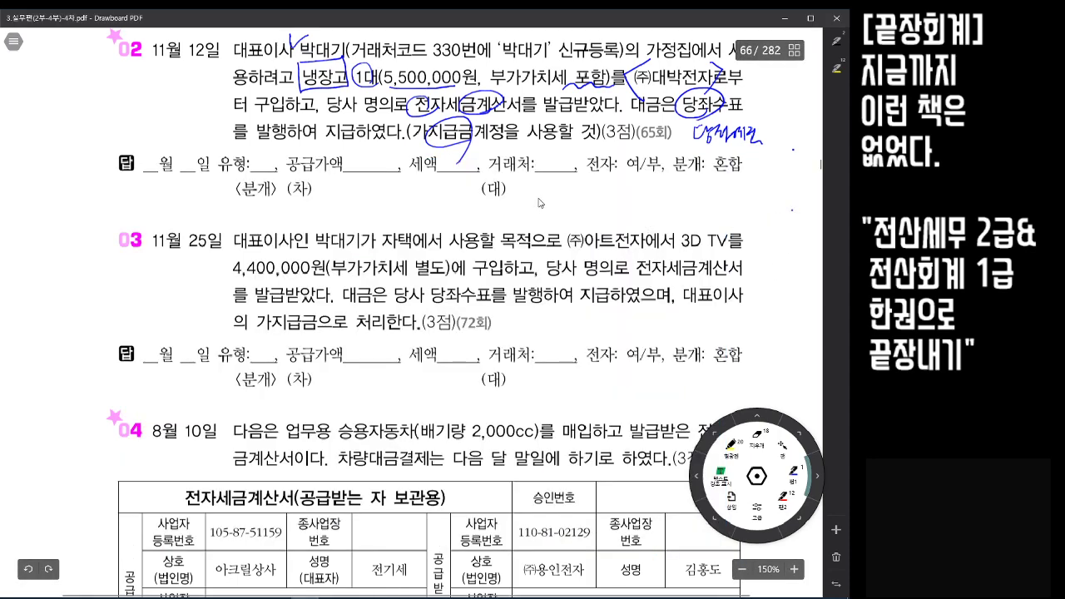
pyautogui.scroll(-3, 539, 203)
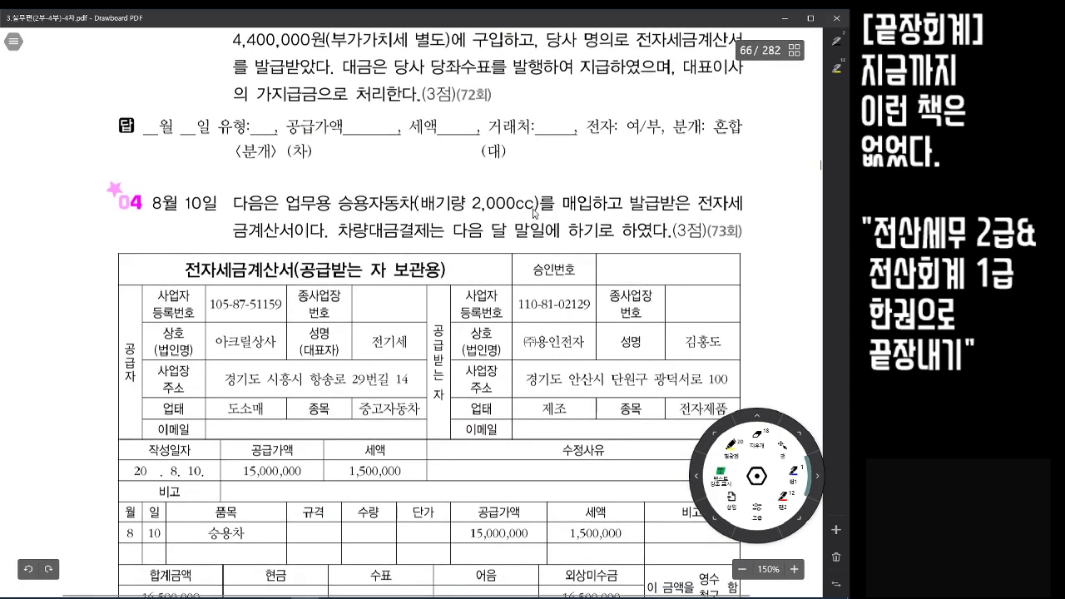
pyautogui.scroll(-2, 548, 205)
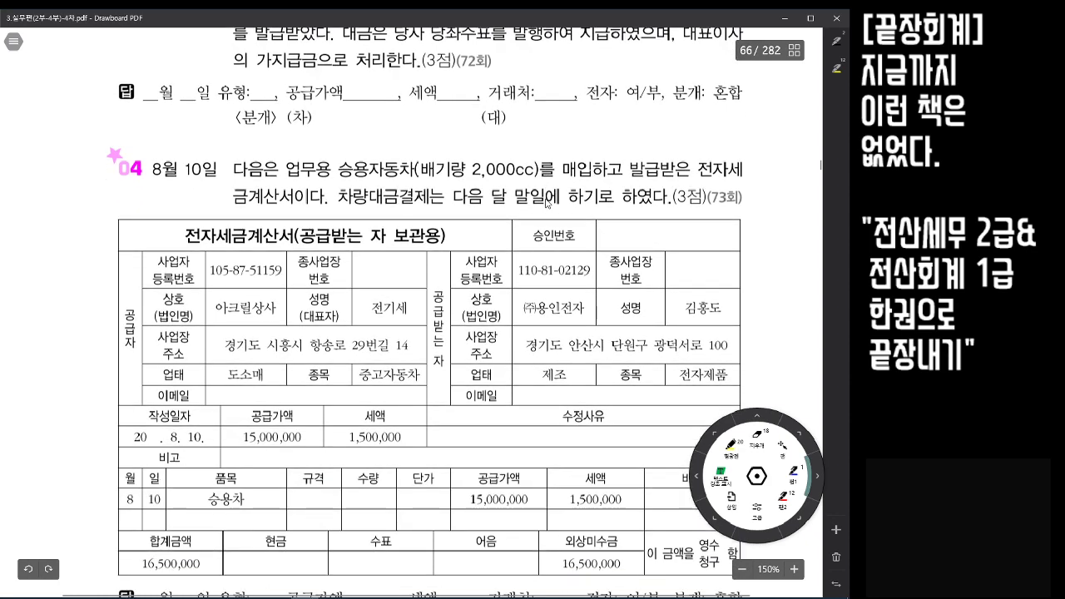
pyautogui.scroll(-2, 549, 195)
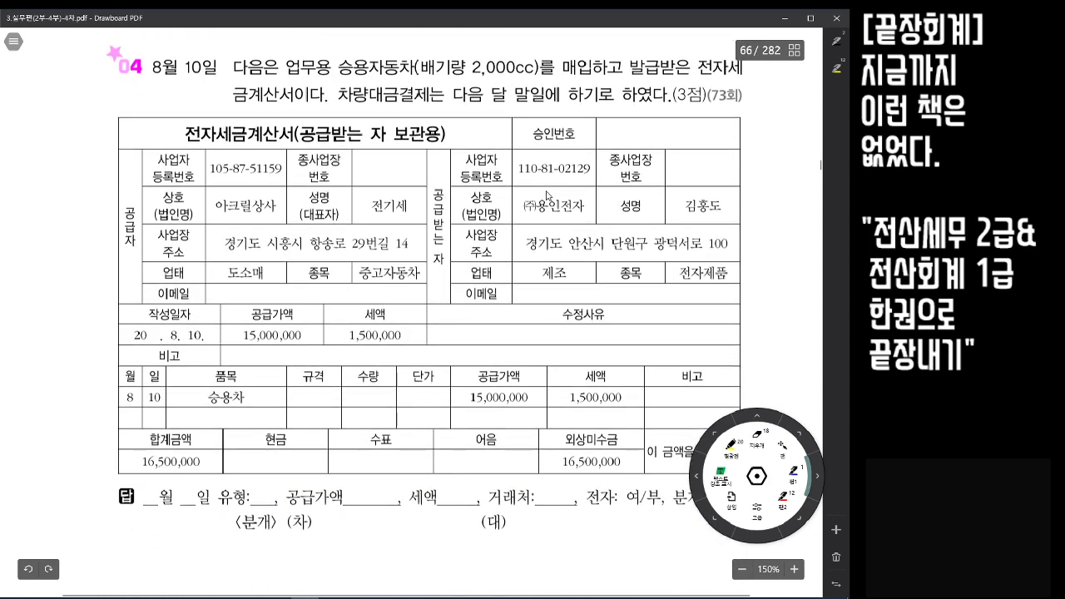
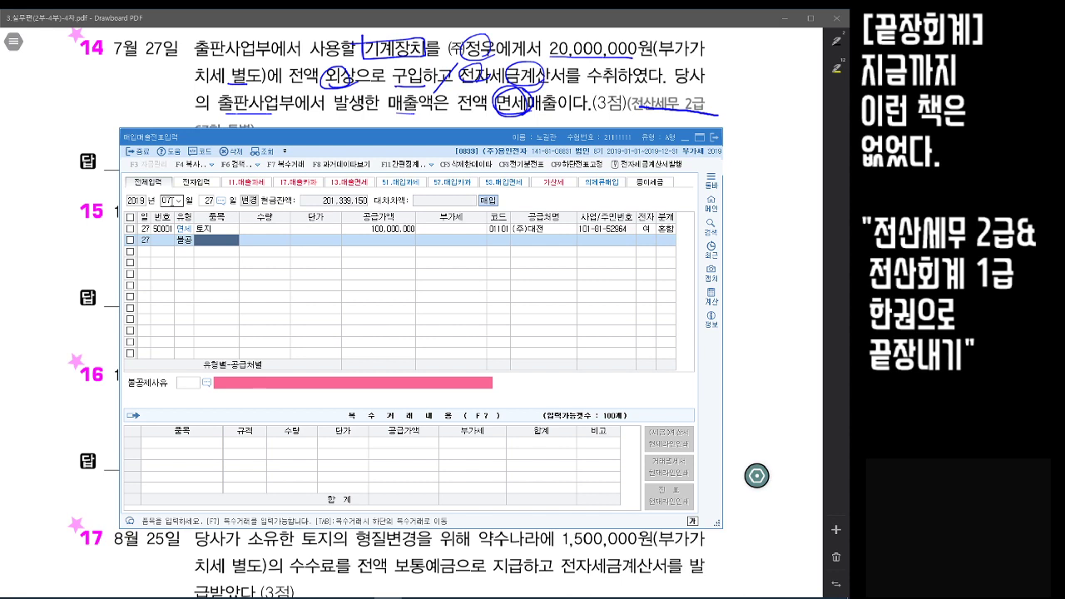
# Enter 기계장치 as the item of the July 27 불공 purchase with a supply amount of 20,000,000, leaving quantity and unit price blank
pyautogui.write('기계장치')
pyautogui.press('Return')
pyautogui.press('Return')
pyautogui.press('Return')
pyautogui.write('20000000')
pyautogui.press('Return')
pyautogui.press('Return')
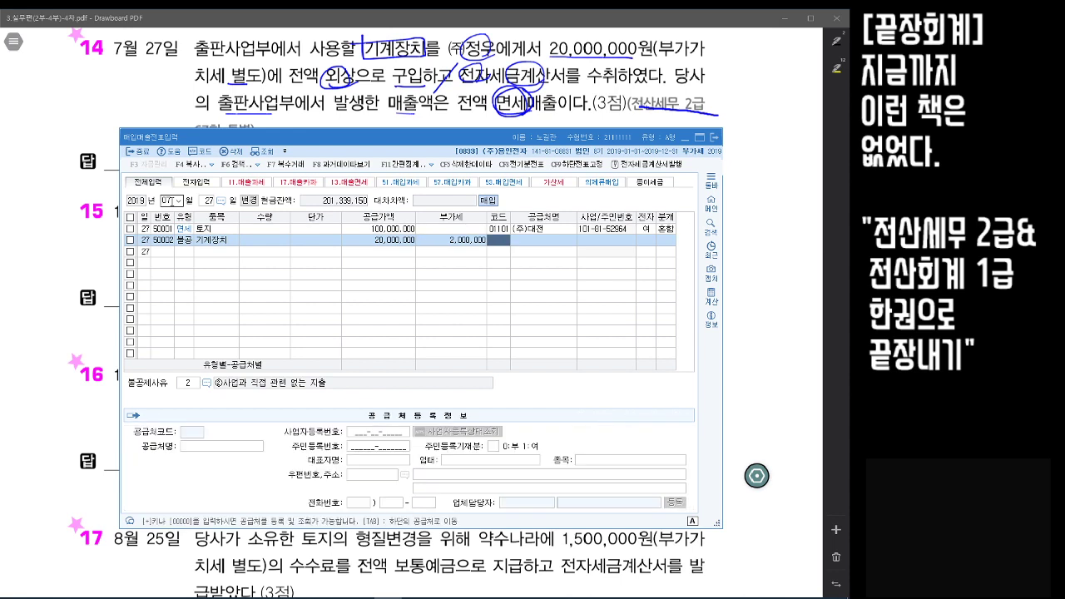
# Set (주)정우 as the supplier of the July 27 기계장치 purchase and mark its tax invoice as electronic
pyautogui.write('01016')
pyautogui.press('Return')
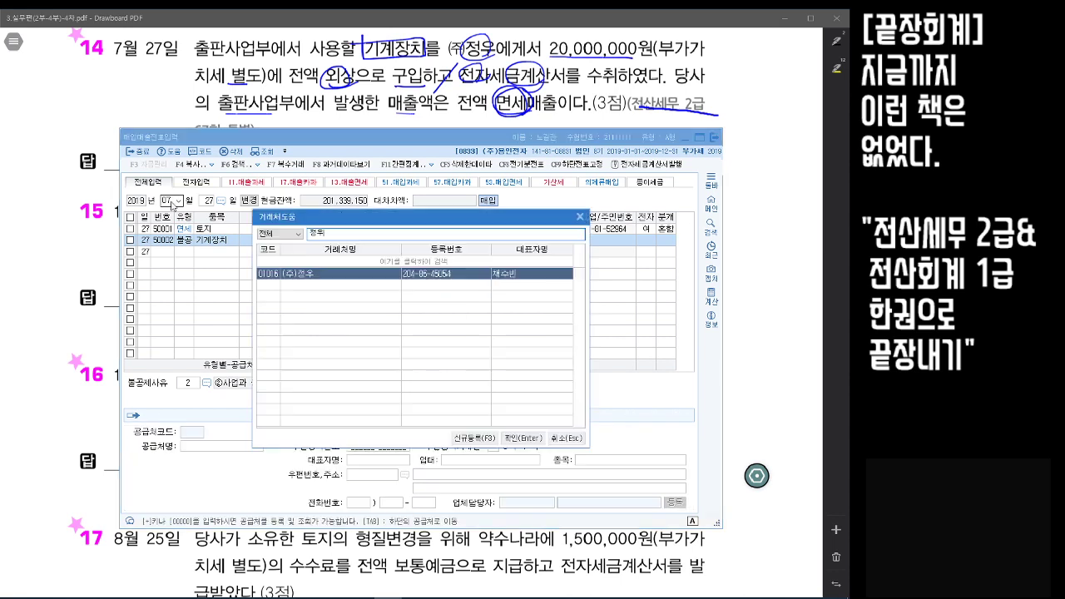
pyautogui.press('Return')
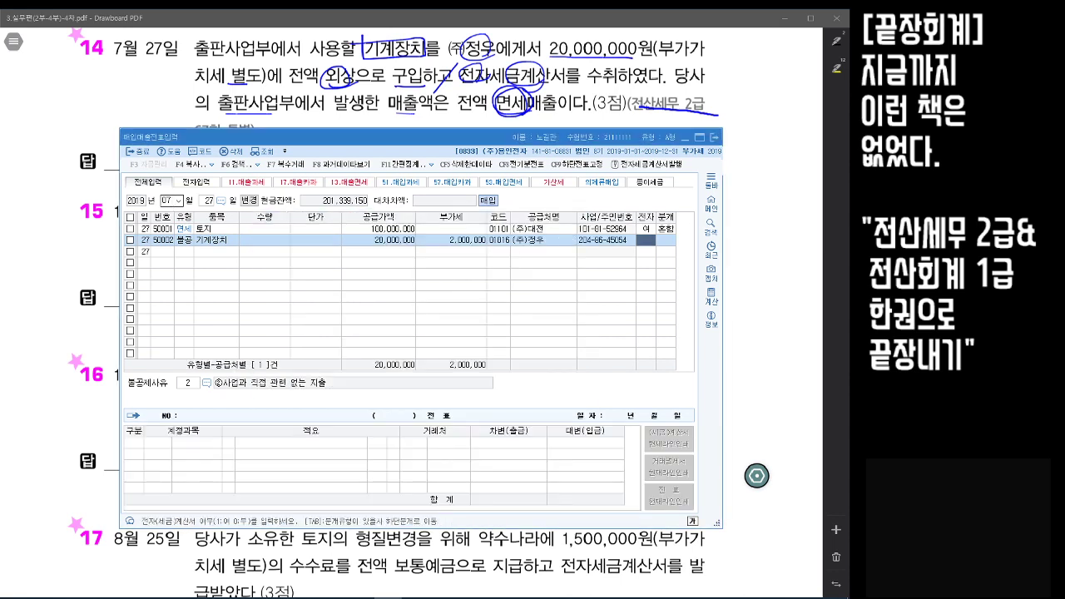
pyautogui.write('1')
pyautogui.press('Return')
# Set the 기계장치 purchase's non-deduction reason to ⑤면세사업 관련 and its journal type to 혼합
pyautogui.press('F2')
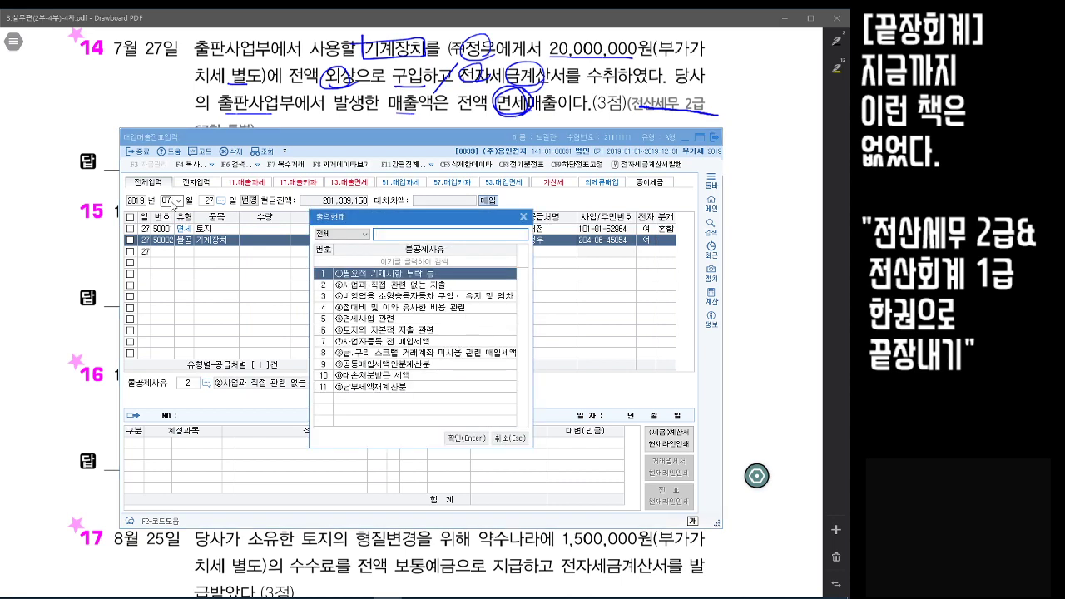
pyautogui.press('Down')
pyautogui.press('Down')
pyautogui.press('Down')
pyautogui.press('Down')
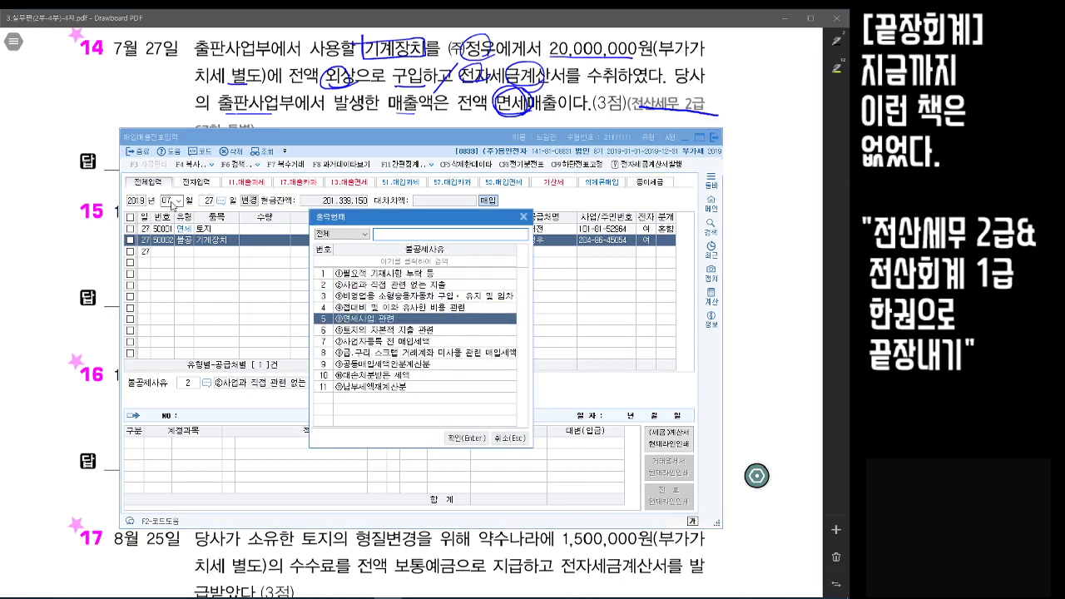
pyautogui.press('Return')
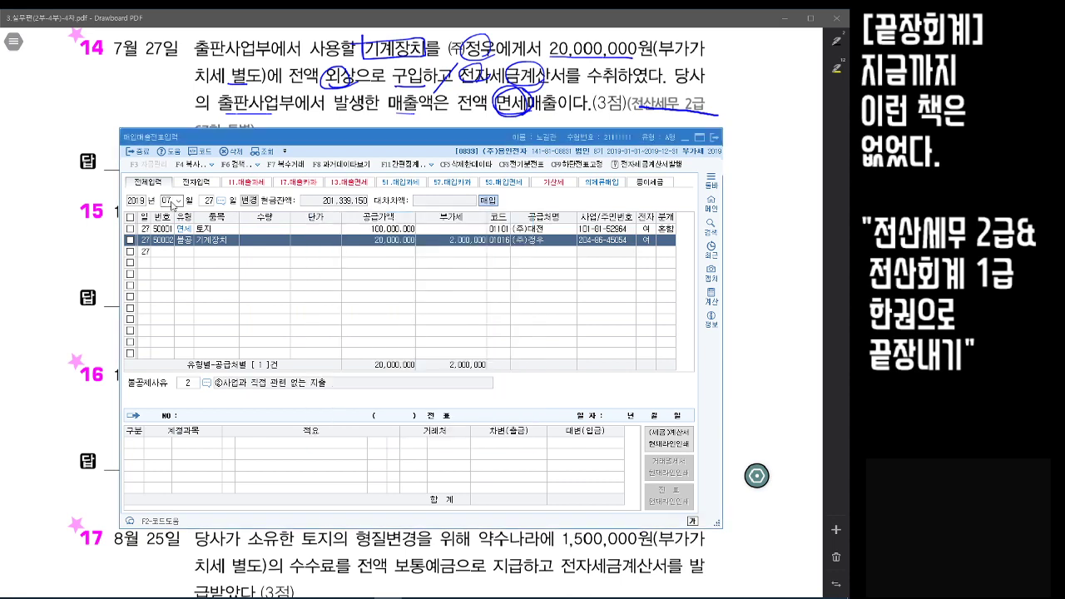
pyautogui.write('3')
pyautogui.press('Return')
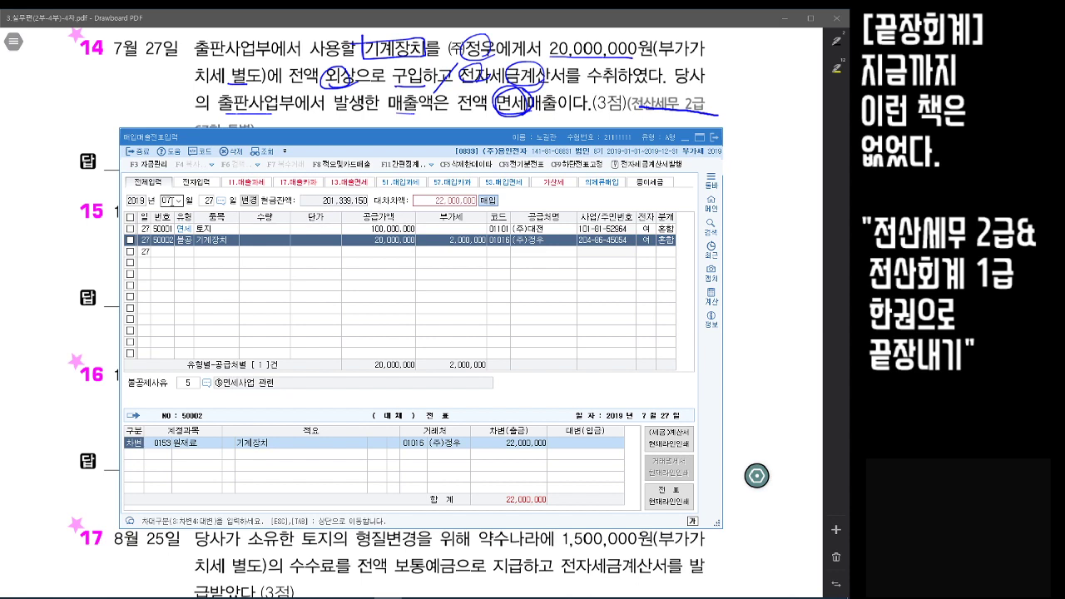
# Change the account of the 기계장치 voucher's debit line to 기계장치, keeping its amount
pyautogui.press('Return')
pyautogui.write('기계장치')
pyautogui.press('Return')
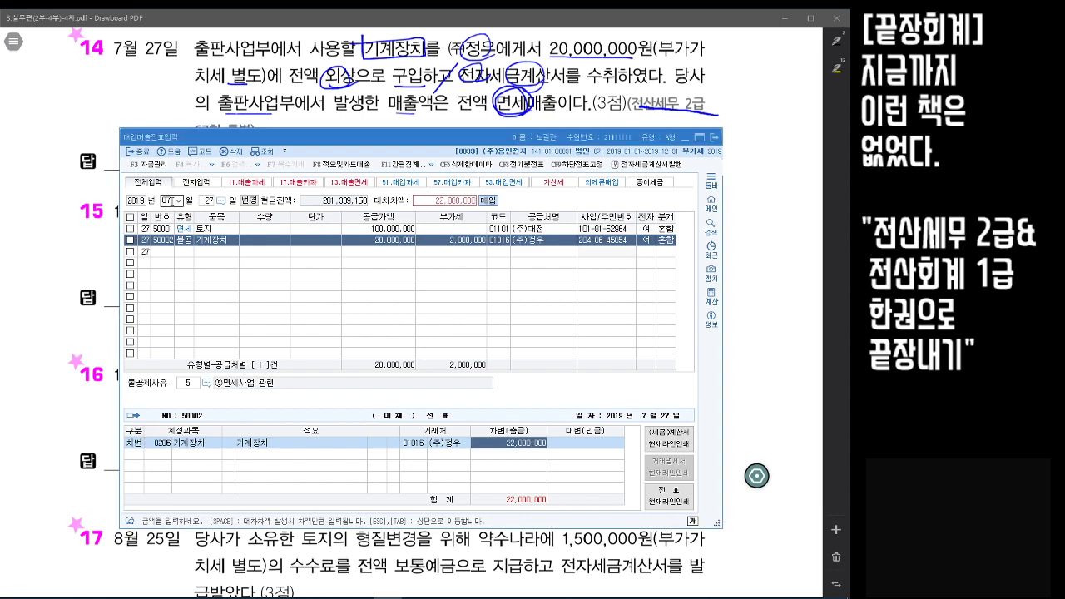
pyautogui.press('Return')
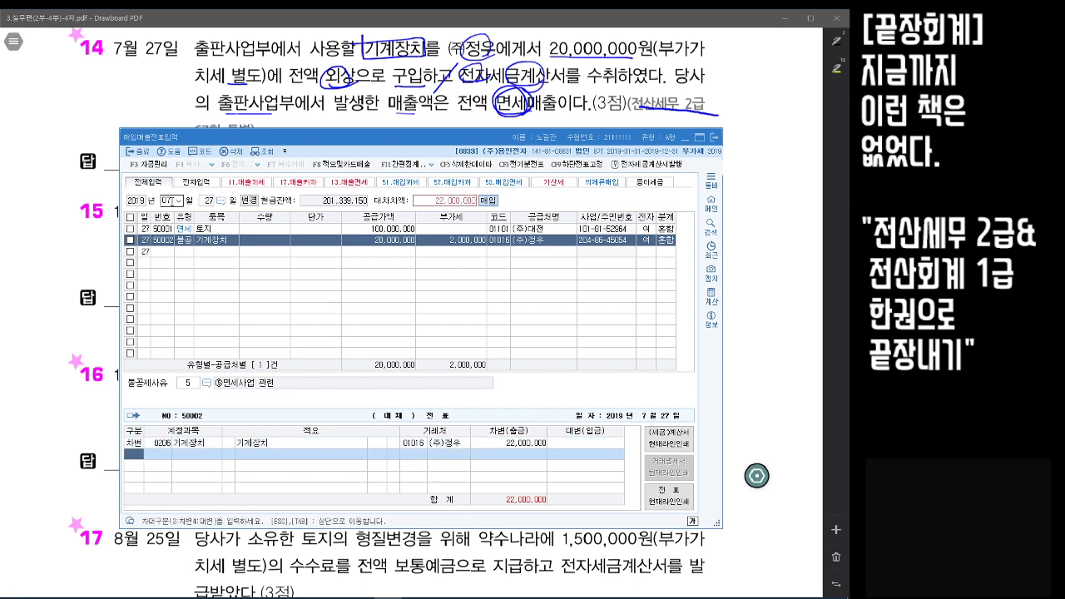
# Add a credit line of 22,000,000 to 미지급금 in the 기계장치 voucher
pyautogui.press('Return')
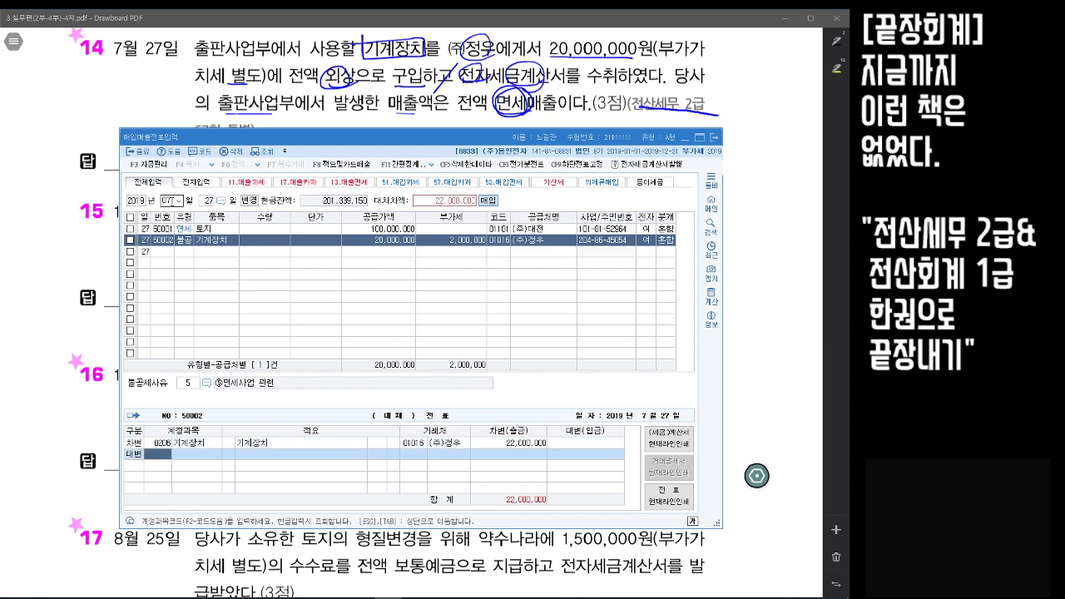
pyautogui.write('미지')
pyautogui.press('Return')
pyautogui.press('Return')
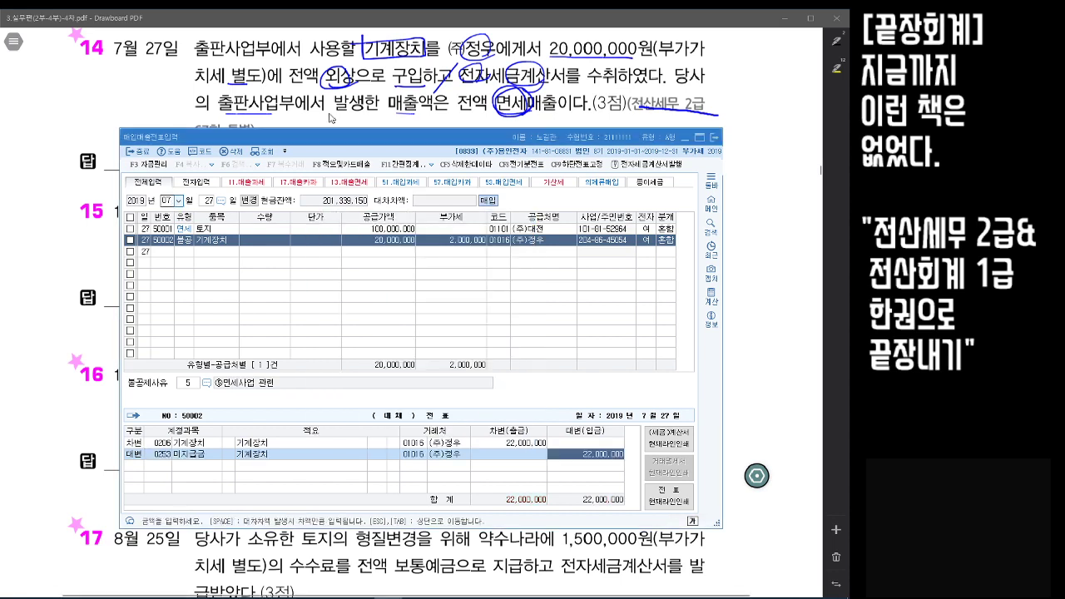
# Switch to the workbook in Drawboard PDF, bracket problems 15 to 17 together and write 토지 beside the bracket
pyautogui.click(765, 187)
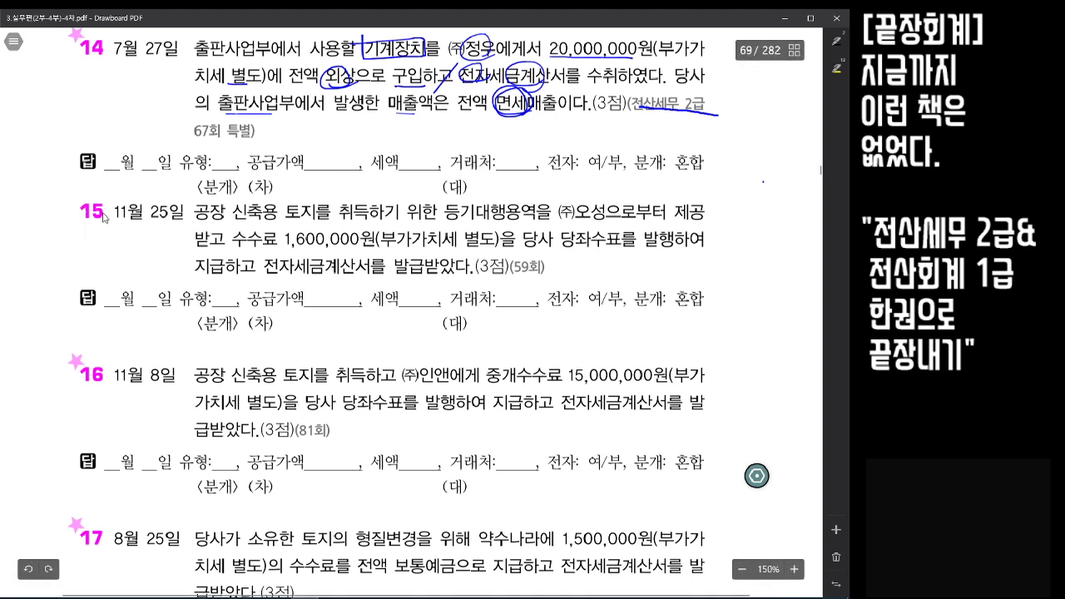
pyautogui.scroll(-2, 601, 259)
pyautogui.scroll(-4, 601, 260)
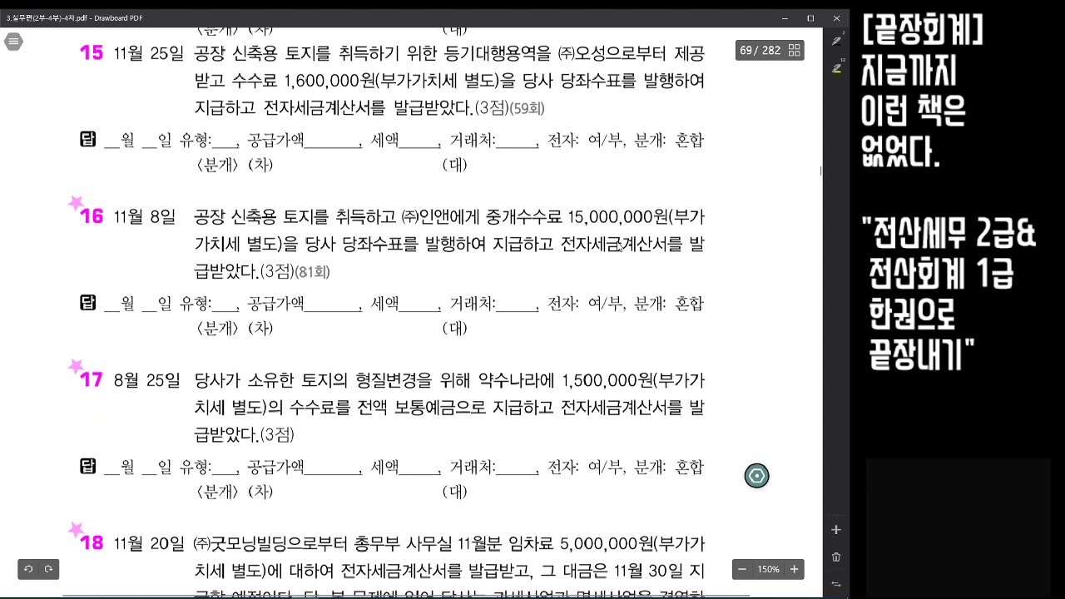
pyautogui.moveTo(69, 47)
pyautogui.mouseDown()
pyautogui.moveTo(65, 186)
pyautogui.moveTo(92, 396)
pyautogui.mouseUp()
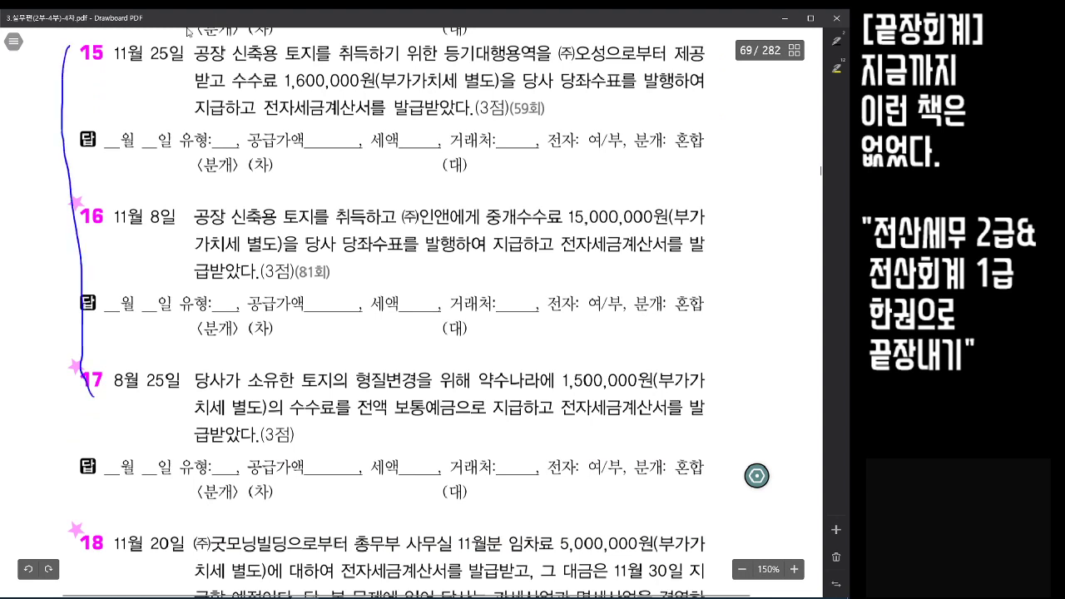
pyautogui.moveTo(27, 185)
pyautogui.mouseDown()
pyautogui.moveTo(44, 240)
pyautogui.moveTo(56, 241)
pyautogui.mouseUp()
# Tick the start of problems 15 and 16 and box the word 토지 in problems 15, 16 and 17
pyautogui.moveTo(185, 50); pyautogui.dragTo(200, 41)
pyautogui.moveTo(279, 42)
pyautogui.mouseDown()
pyautogui.moveTo(319, 66)
pyautogui.moveTo(266, 40)
pyautogui.mouseUp()
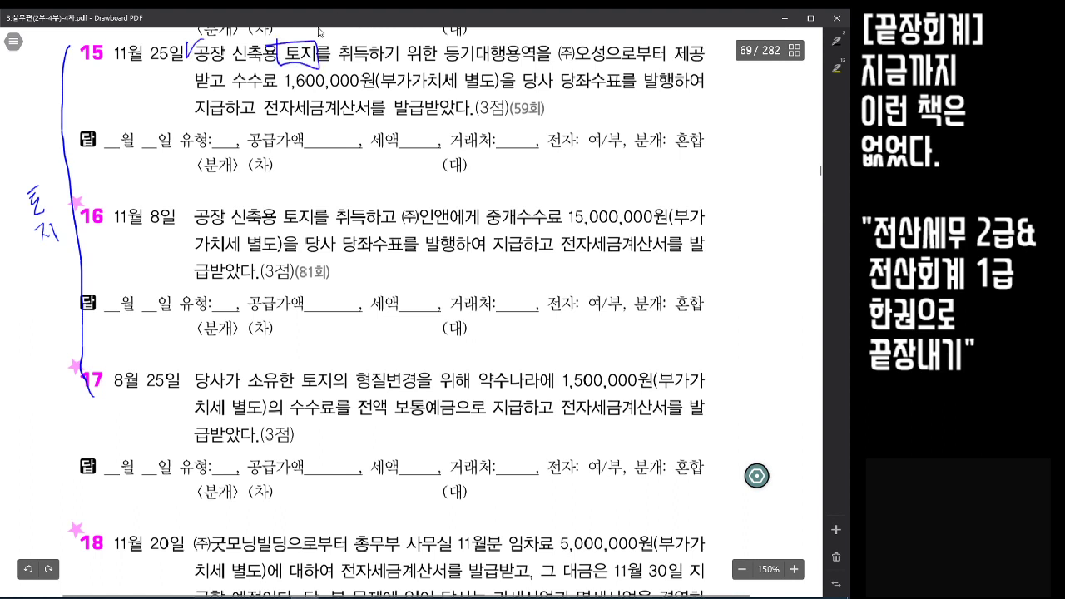
pyautogui.moveTo(188, 206); pyautogui.dragTo(207, 201)
pyautogui.moveTo(281, 200)
pyautogui.mouseDown()
pyautogui.moveTo(323, 225)
pyautogui.moveTo(277, 200)
pyautogui.mouseUp()
pyautogui.moveTo(297, 361)
pyautogui.mouseDown()
pyautogui.moveTo(350, 391)
pyautogui.moveTo(295, 356)
pyautogui.mouseUp()
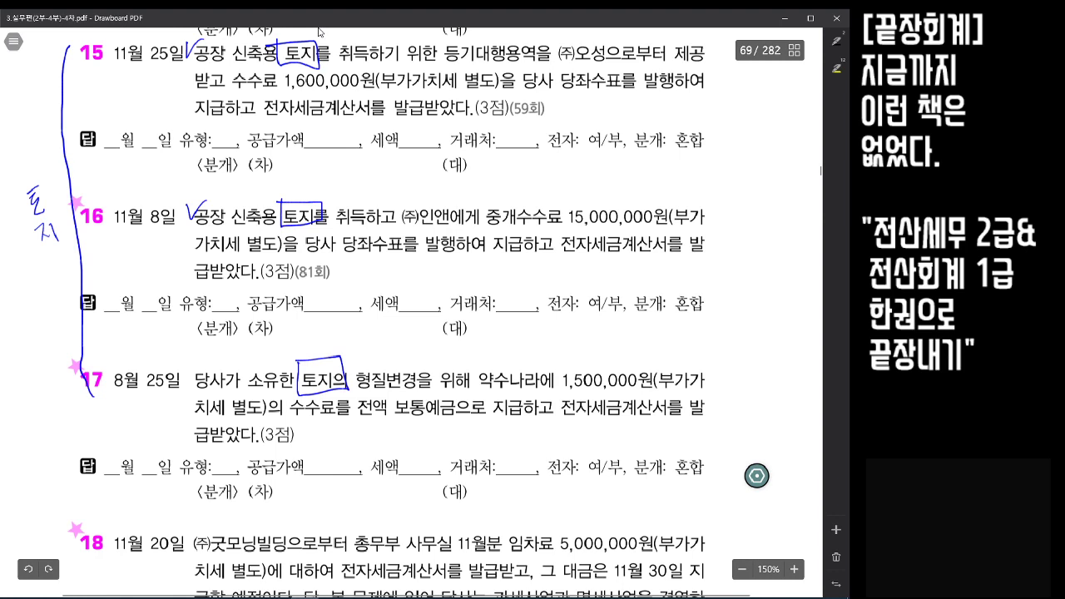
# Circle 전자 and 세금계산서 in the text of problems 15, 16 and 17
pyautogui.moveTo(291, 117)
pyautogui.mouseDown()
pyautogui.moveTo(287, 90)
pyautogui.moveTo(349, 92)
pyautogui.mouseUp()
pyautogui.moveTo(581, 250)
pyautogui.mouseDown()
pyautogui.moveTo(586, 231)
pyautogui.moveTo(653, 223)
pyautogui.moveTo(622, 258)
pyautogui.mouseUp()
pyautogui.moveTo(572, 414); pyautogui.dragTo(649, 389)
pyautogui.moveTo(646, 409); pyautogui.dragTo(626, 422)
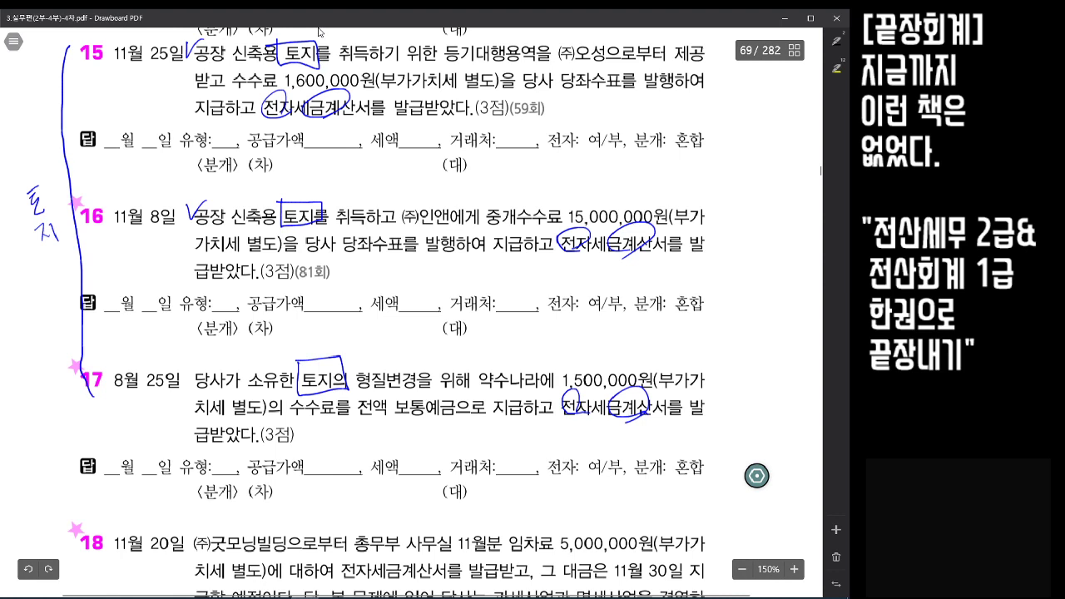
# Mark 취득 and 수수료 with lines in problem 15 and write 토지 on the debit side of its answer
pyautogui.moveTo(341, 60); pyautogui.dragTo(381, 57)
pyautogui.moveTo(240, 88); pyautogui.dragTo(271, 82)
pyautogui.moveTo(293, 159); pyautogui.dragTo(314, 174)
pyautogui.moveTo(312, 167); pyautogui.dragTo(325, 171)
pyautogui.moveTo(328, 163); pyautogui.dragTo(329, 184)
# Circle 당좌수표 in problem 15 and write 당좌예금 on the credit side of its answer
pyautogui.moveTo(597, 67)
pyautogui.mouseDown()
pyautogui.moveTo(569, 87)
pyautogui.moveTo(592, 76)
pyautogui.mouseUp()
pyautogui.moveTo(489, 164); pyautogui.dragTo(494, 175)
pyautogui.moveTo(499, 163)
pyautogui.mouseDown()
pyautogui.moveTo(502, 190)
pyautogui.moveTo(509, 178)
pyautogui.moveTo(561, 177)
pyautogui.mouseUp()
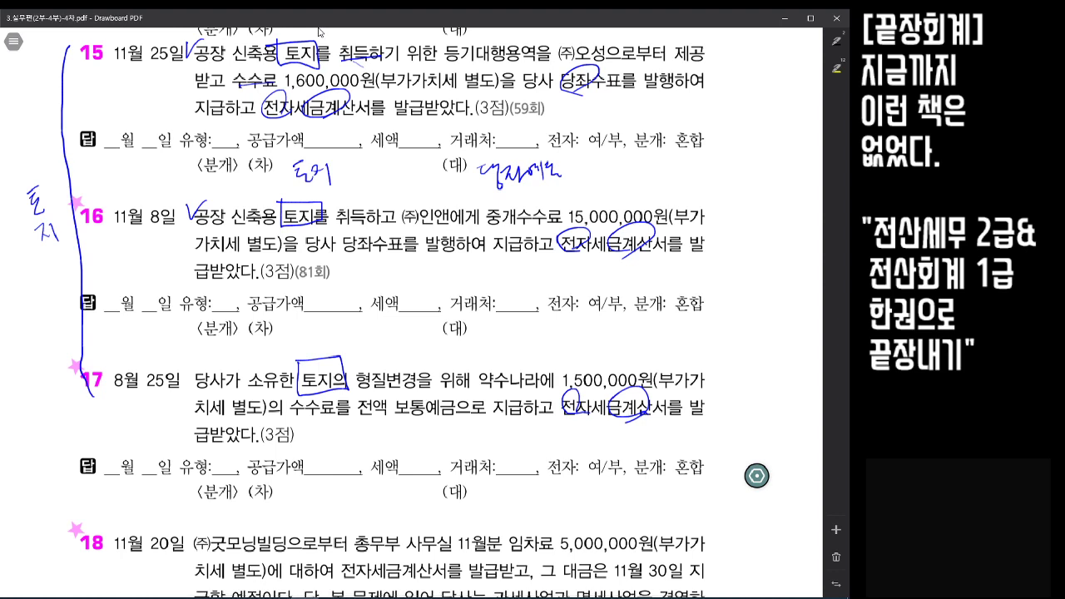
# Circle 수수료 and 당좌수표 in the text of problem 16
pyautogui.scroll(-1, 318, 30)
pyautogui.scroll(-5, 319, 31)
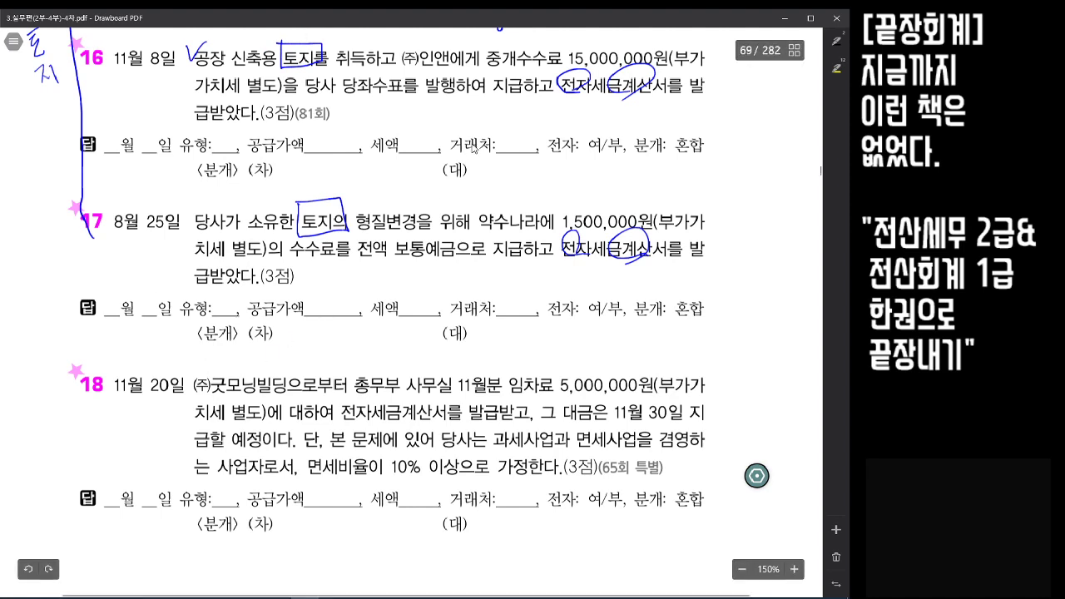
pyautogui.moveTo(552, 73)
pyautogui.mouseDown()
pyautogui.moveTo(512, 67)
pyautogui.moveTo(559, 43)
pyautogui.moveTo(552, 67)
pyautogui.mouseUp()
pyautogui.moveTo(386, 98)
pyautogui.mouseDown()
pyautogui.moveTo(358, 68)
pyautogui.moveTo(386, 108)
pyautogui.mouseUp()
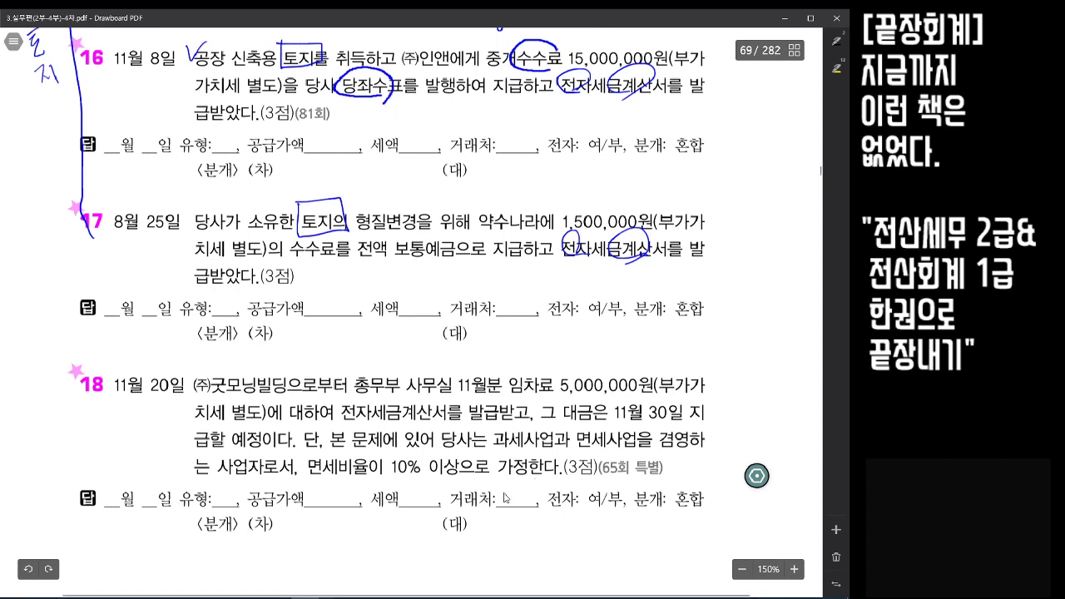
# Switch to KcLep and start a 불공 purchase entry dated November 8
pyautogui.hotkey('alt', 'Tab')
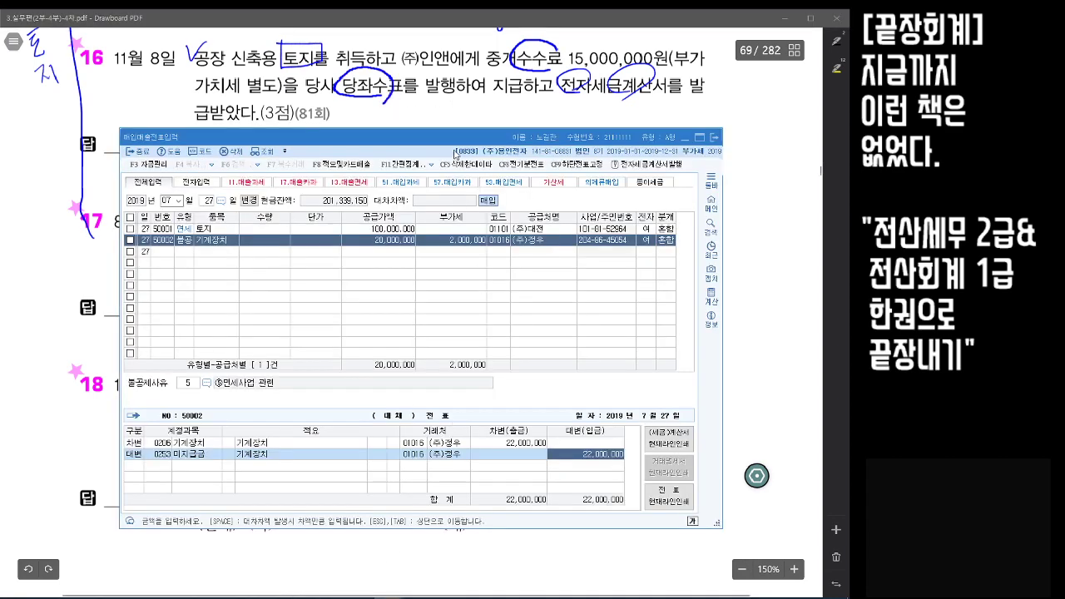
pyautogui.click(169, 199)
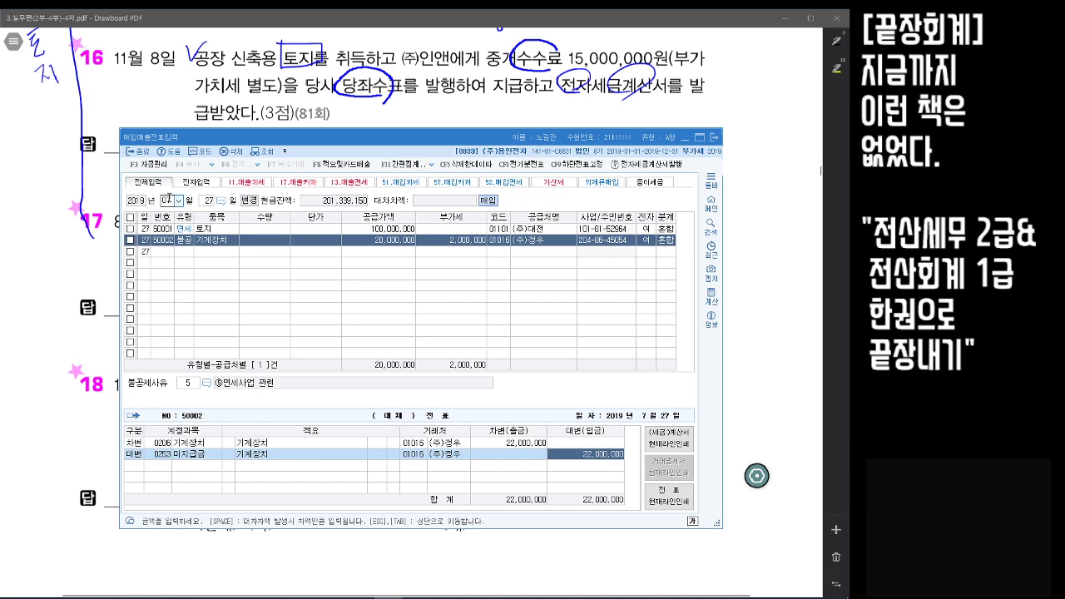
pyautogui.write('11')
pyautogui.press('Return')
pyautogui.write('8')
pyautogui.press('Return')
pyautogui.press('Return')
pyautogui.write('54')
pyautogui.press('Return')
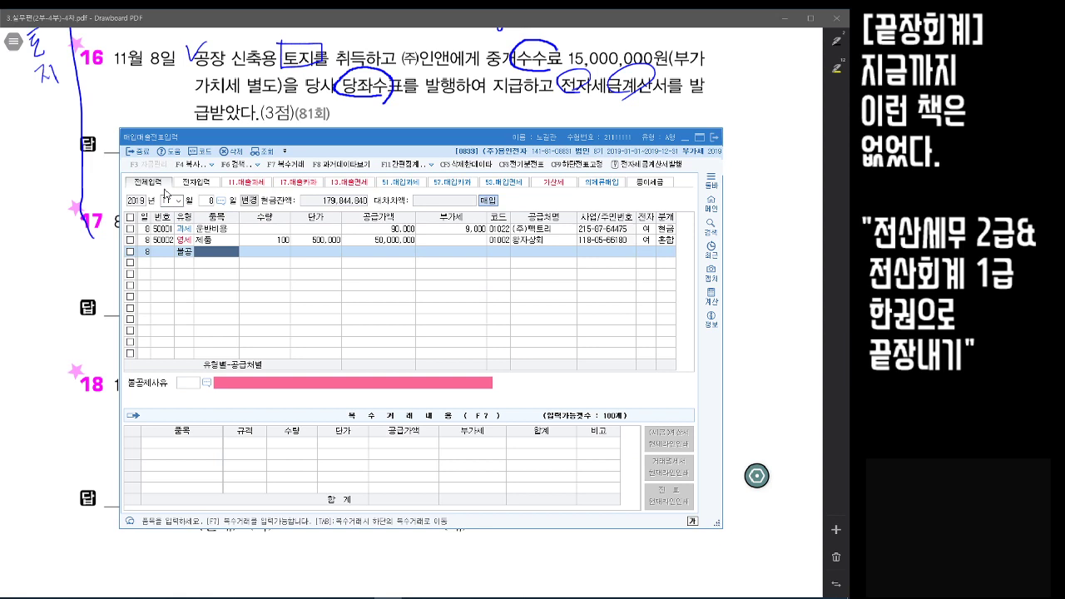
# Enter 중개수수료 as the item of the November 8 purchase with a supply amount of 15,000,000, leaving quantity and unit price blank
pyautogui.write('토지수수료')
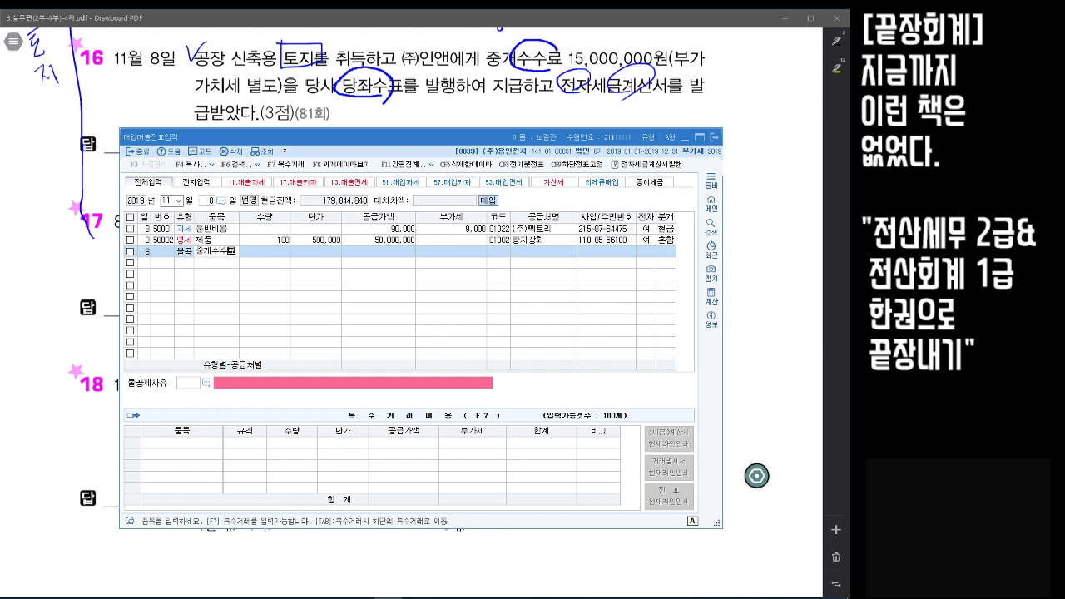
pyautogui.press('Return')
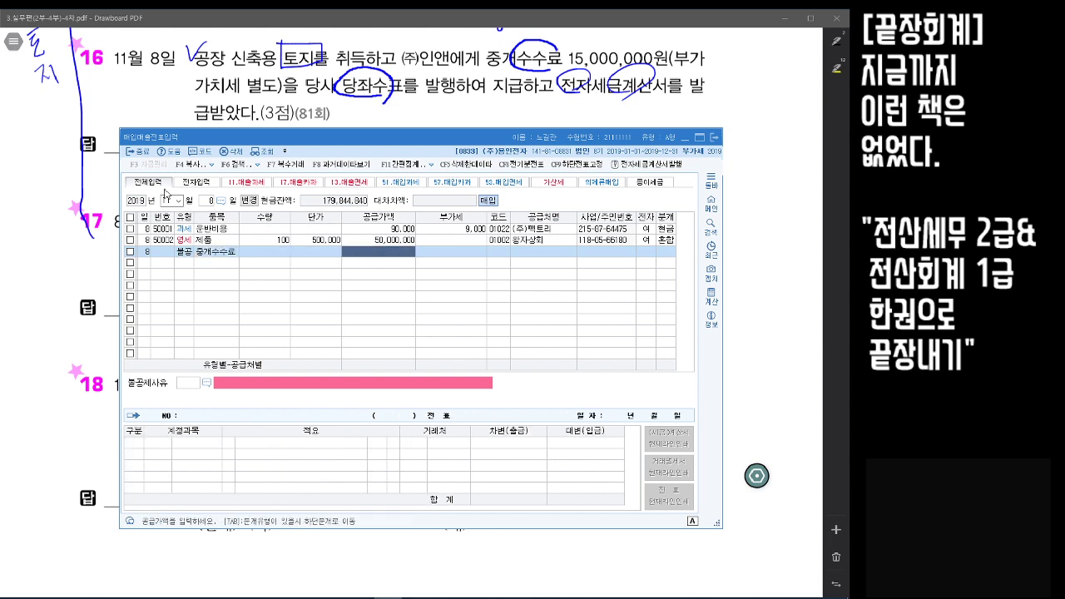
pyautogui.write('15000000')
pyautogui.press('Return')
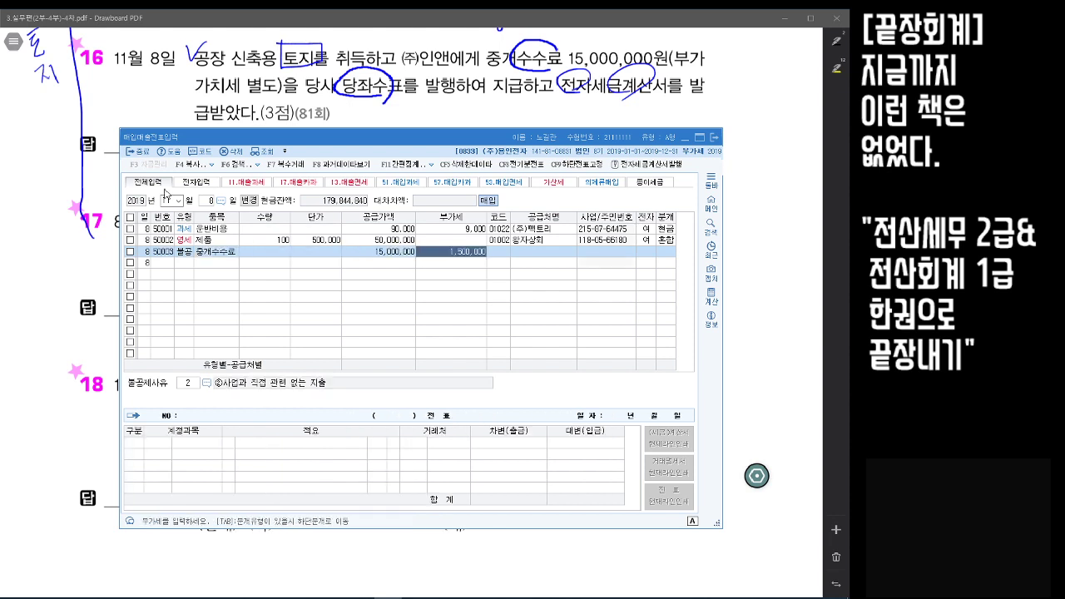
pyautogui.press('Return')
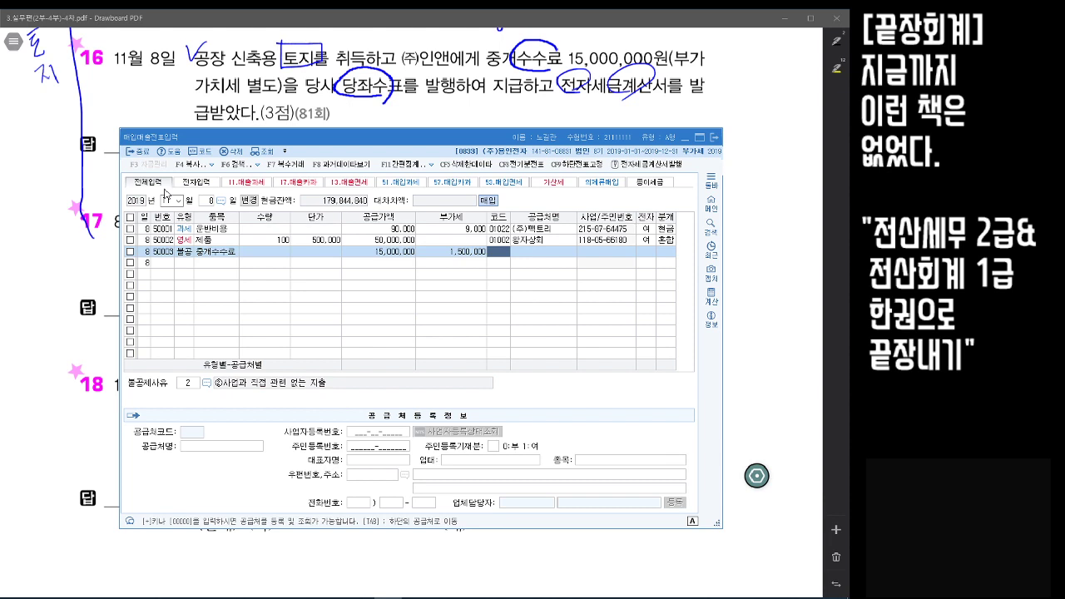
# Set (주)인앤 as the supplier of the 중개수수료 purchase and mark its tax invoice as electronic
pyautogui.write('인엔')
pyautogui.press('Return')
pyautogui.press('Return')
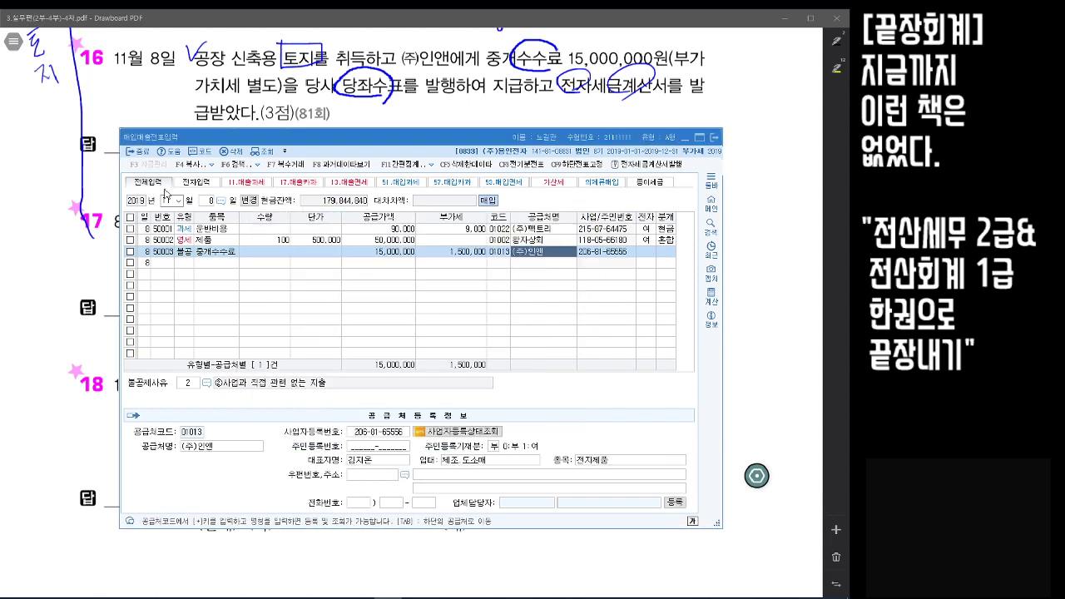
pyautogui.press('Return')
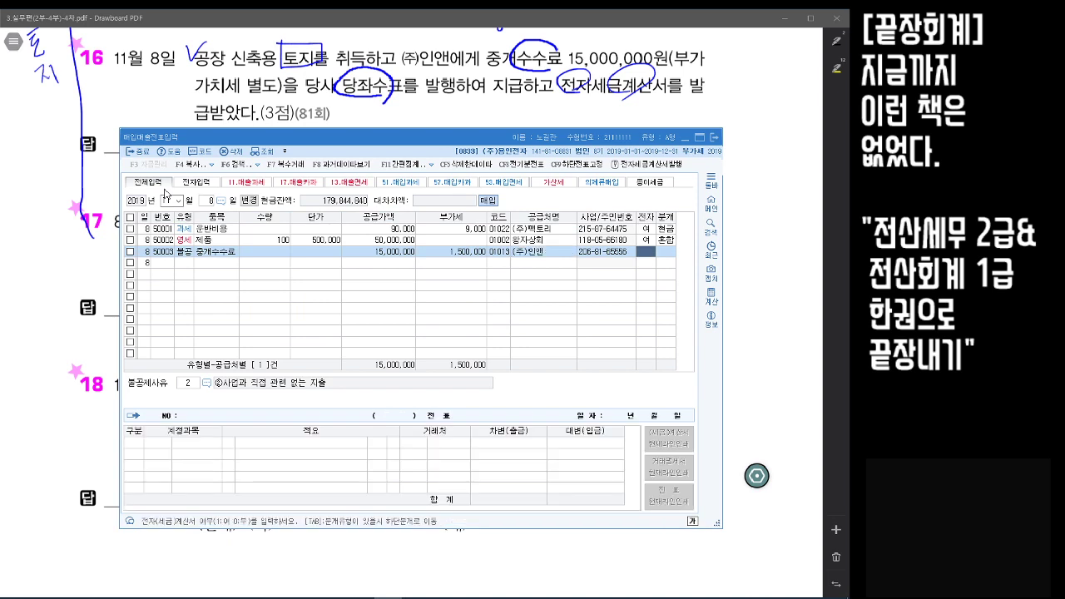
pyautogui.press('Return')
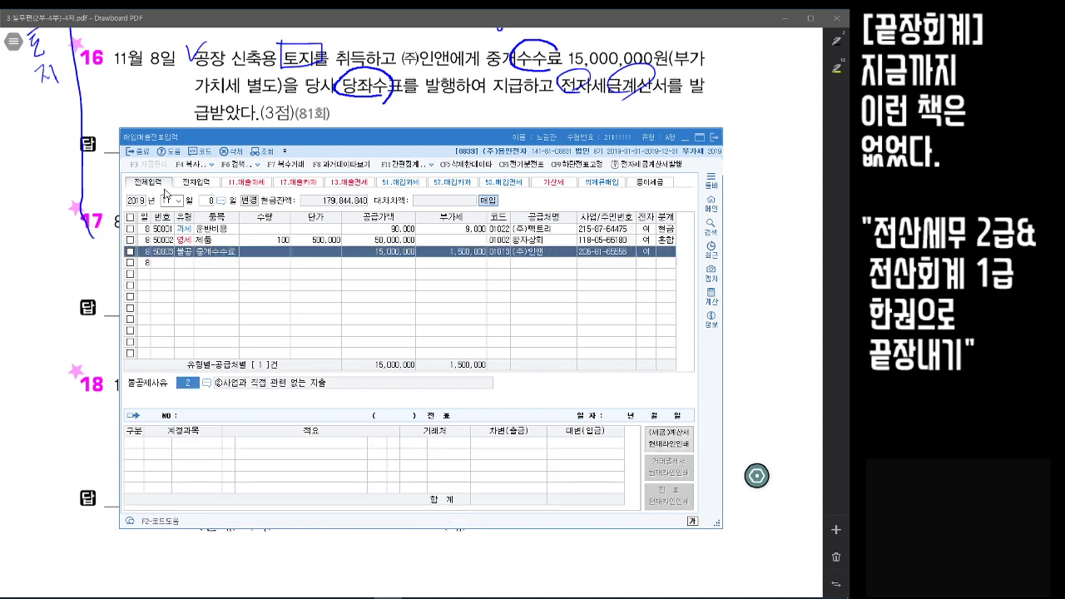
# Set the 중개수수료 purchase's non-deduction reason to ⑥토지의 자본적 지출 관련 and its journal type to 혼합
pyautogui.press('F2')
pyautogui.press('Down')
pyautogui.press('Down')
pyautogui.press('Down')
pyautogui.press('Down')
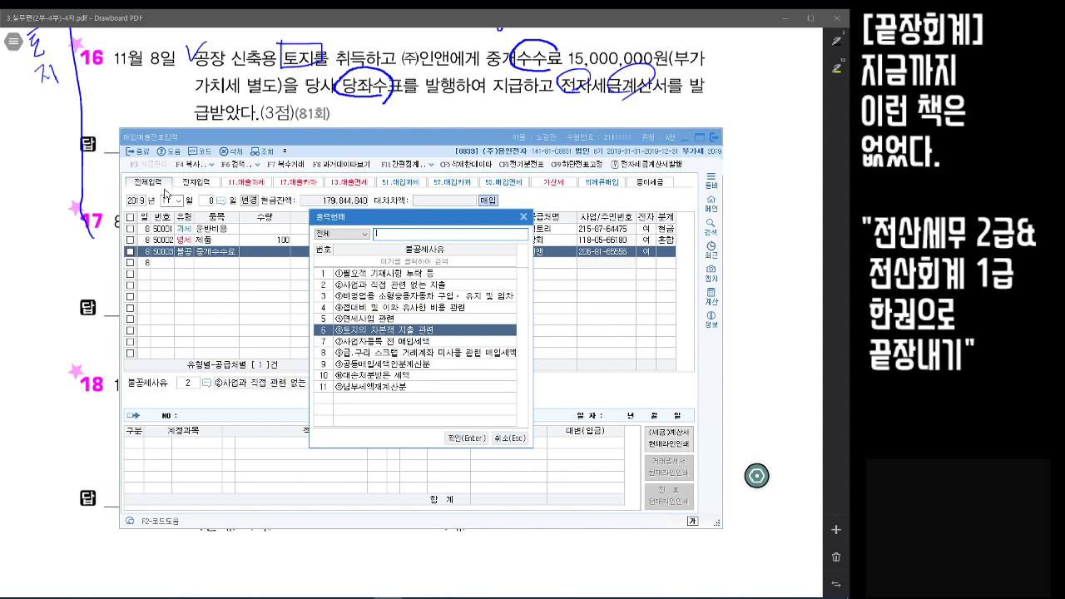
pyautogui.press('Return')
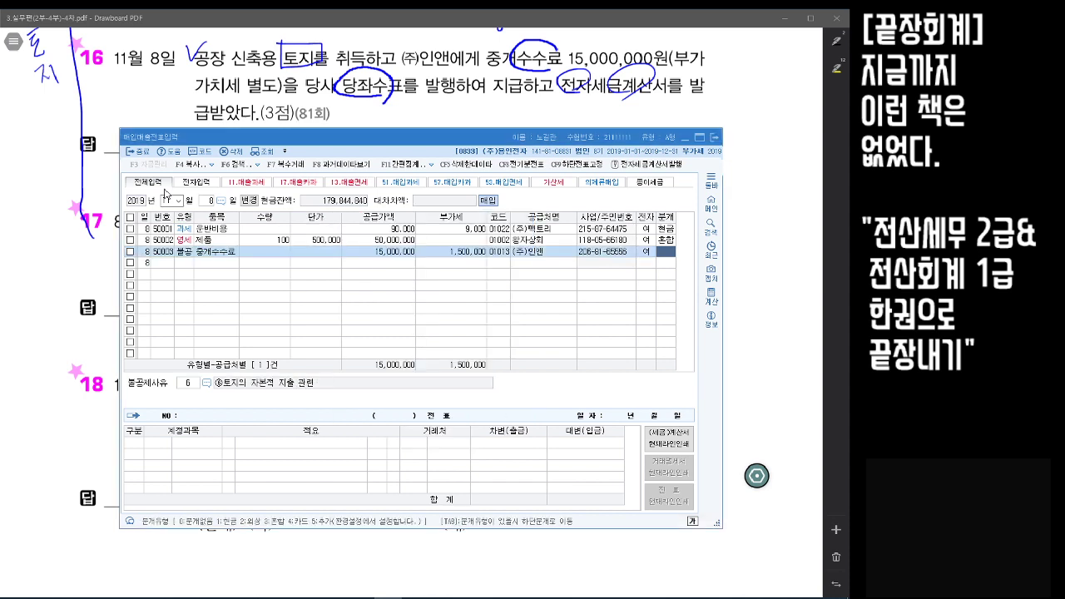
pyautogui.write('3')
pyautogui.press('Return')
# Change the account of the 중개수수료 voucher's debit line to 토지, keeping its amount
pyautogui.press('Return')
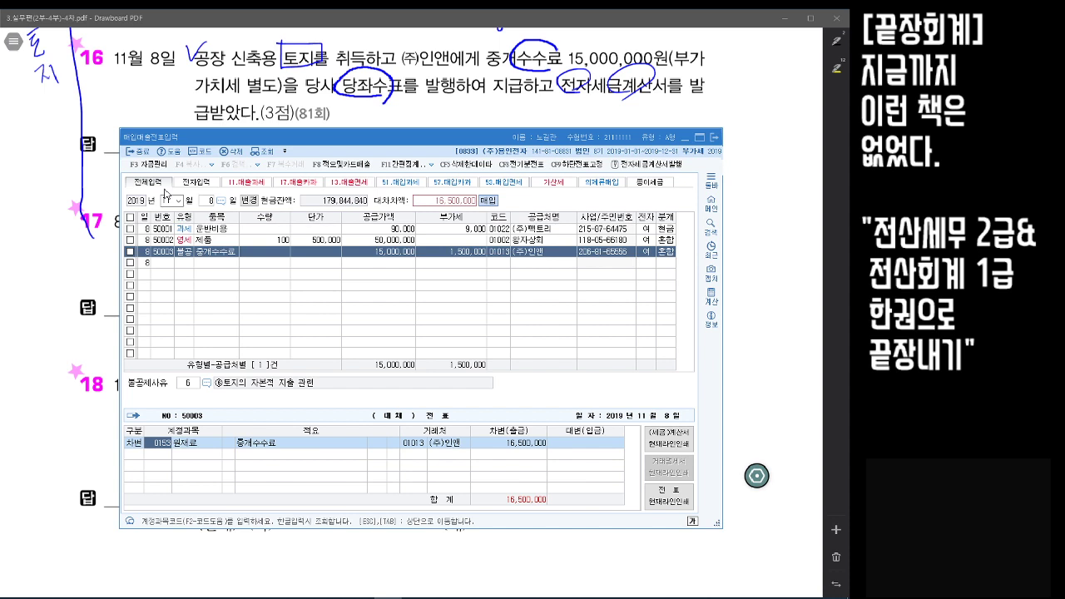
pyautogui.write('토지')
pyautogui.press('Return')
pyautogui.press('Return')
pyautogui.press('Return')
# Add a credit line of 16,500,000 to 당좌예금 in the 중개수수료 voucher
pyautogui.press('Return')
pyautogui.write('당좌')
pyautogui.press('Return')
pyautogui.press('Return')
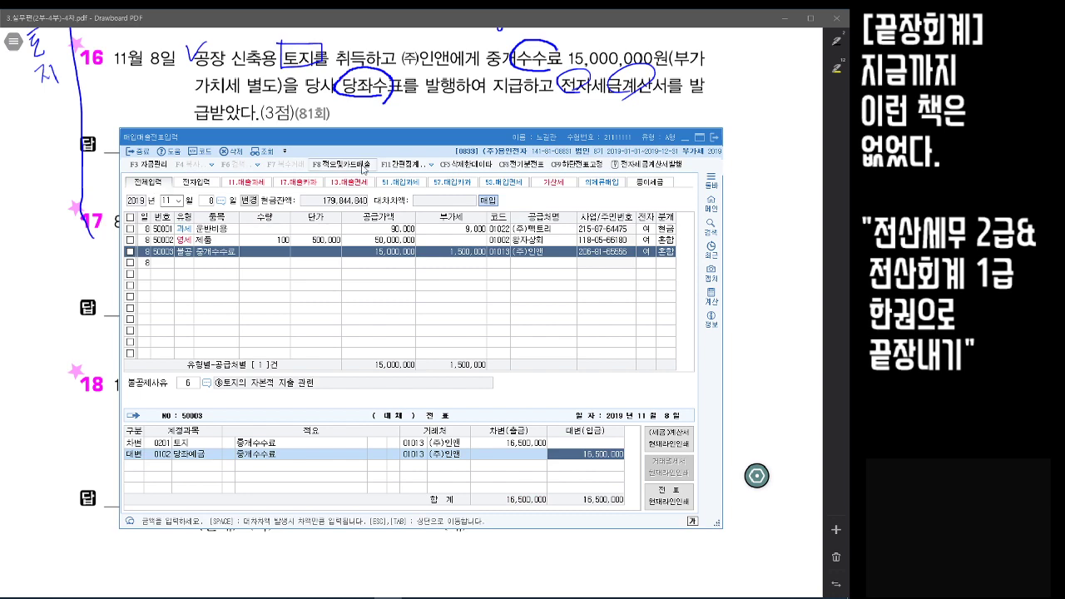
# Switch to the PDF workbook and circle 수수료 and 보통예금 in problem 17
pyautogui.click(780, 245)
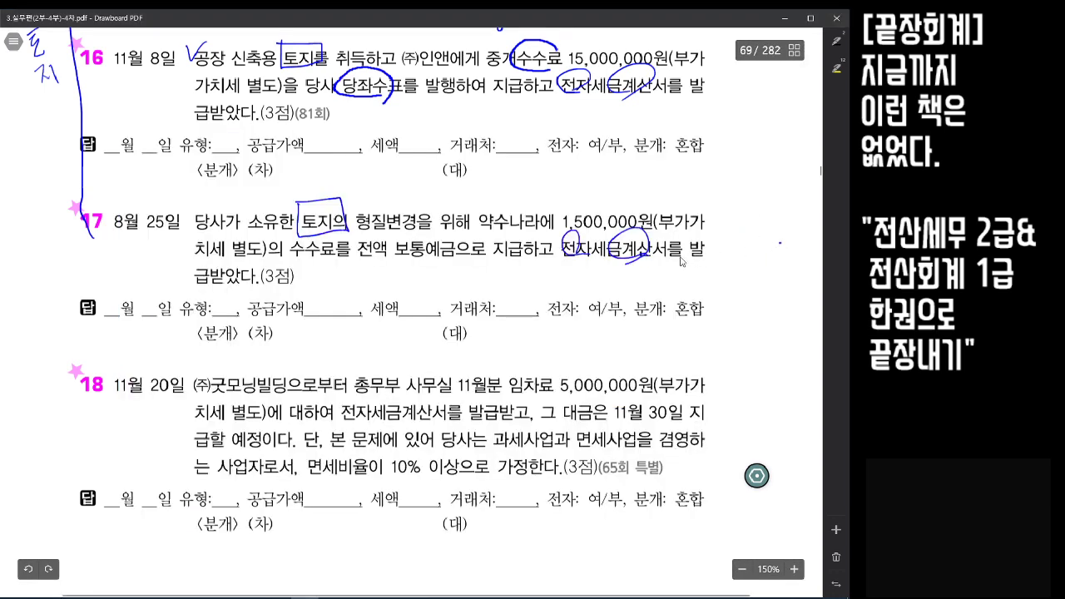
pyautogui.scroll(-3, 664, 260)
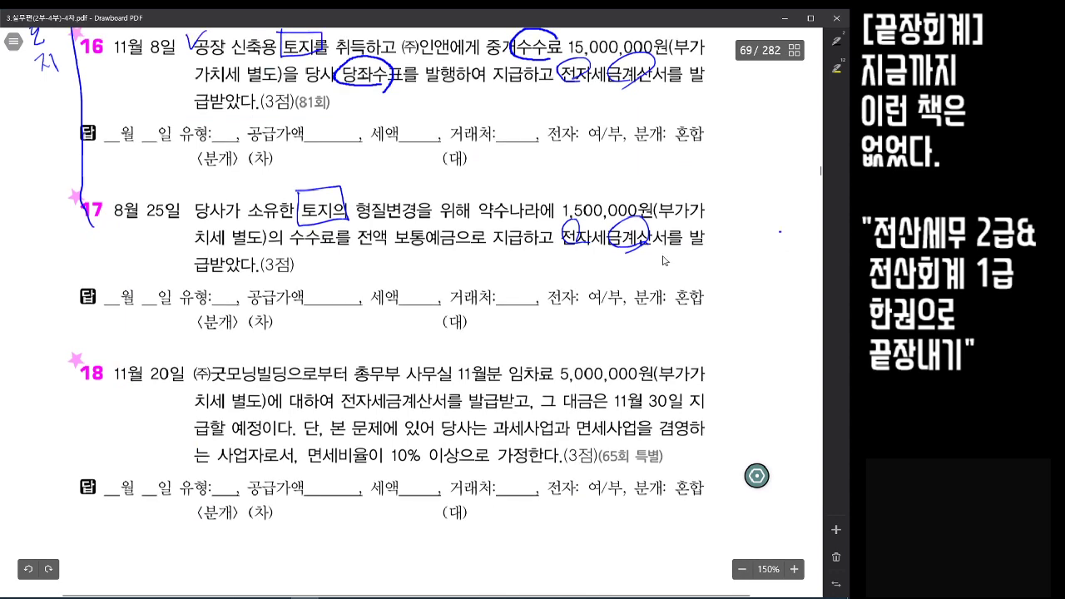
pyautogui.scroll(-2, 663, 260)
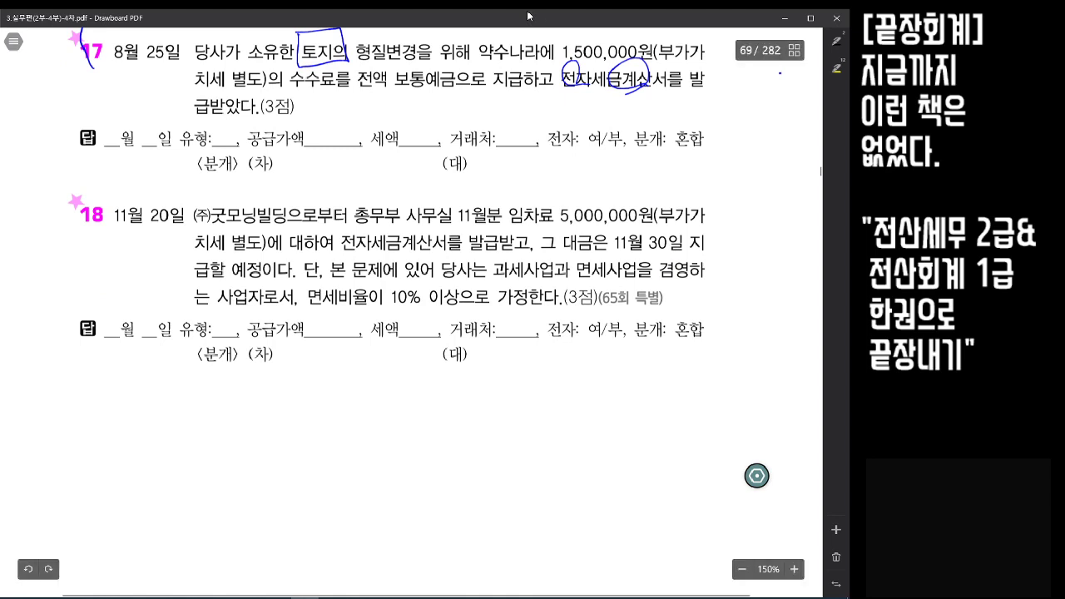
pyautogui.moveTo(293, 68); pyautogui.dragTo(331, 84)
pyautogui.moveTo(433, 61); pyautogui.dragTo(408, 93)
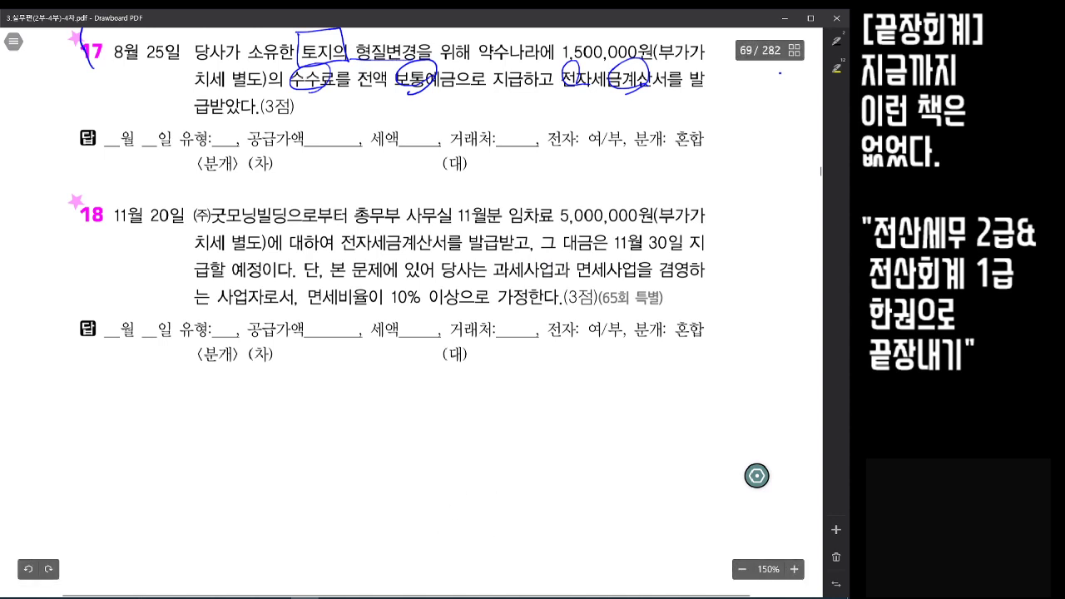
# Switch to KcLep and bring up the purchase and sales voucher entries for August 25, keeping problem 17's text uncovered
pyautogui.hotkey('alt', 'Tab')
pyautogui.moveTo(527, 138); pyautogui.dragTo(554, 135)
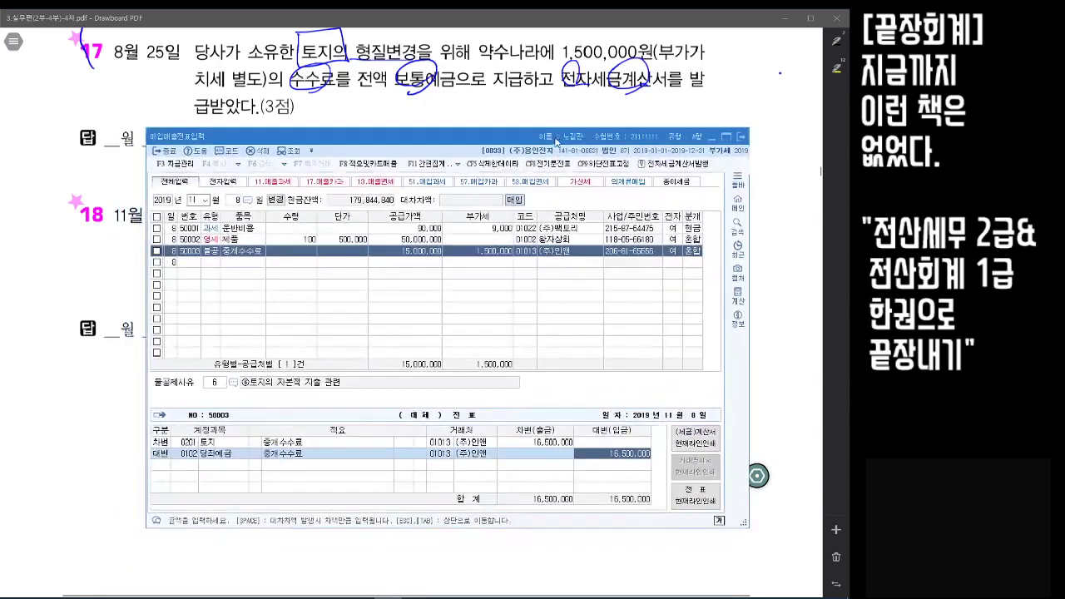
pyautogui.click(195, 198)
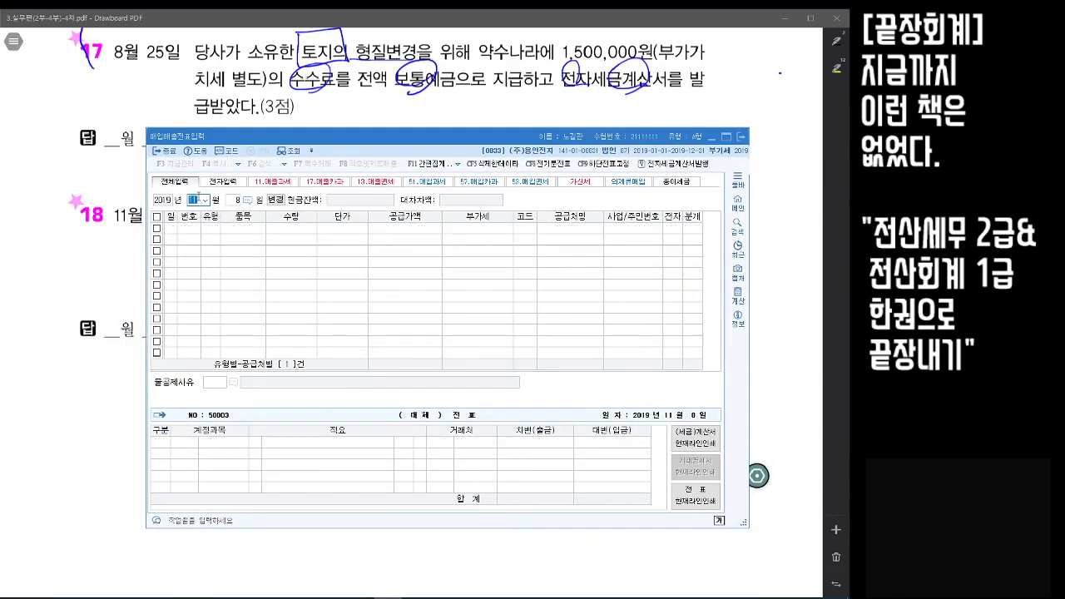
pyautogui.write('8')
pyautogui.press('Return')
pyautogui.write('25')
pyautogui.press('Return')
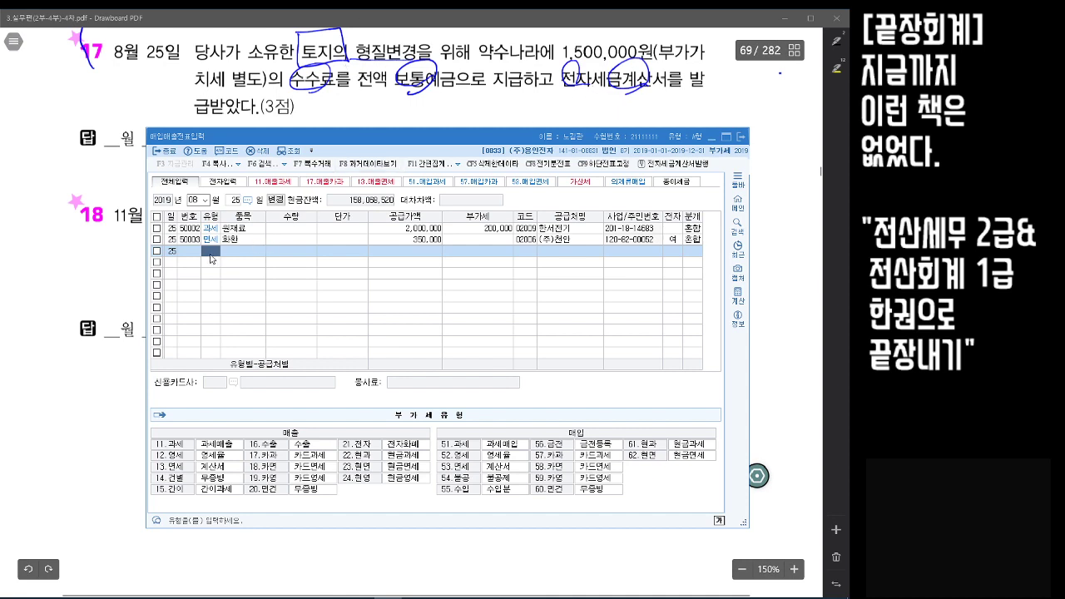
# Enter a new 불공 (type 54) purchase for 수수료 with a supply value of 1,500,000
pyautogui.write('54')
pyautogui.press('Return')
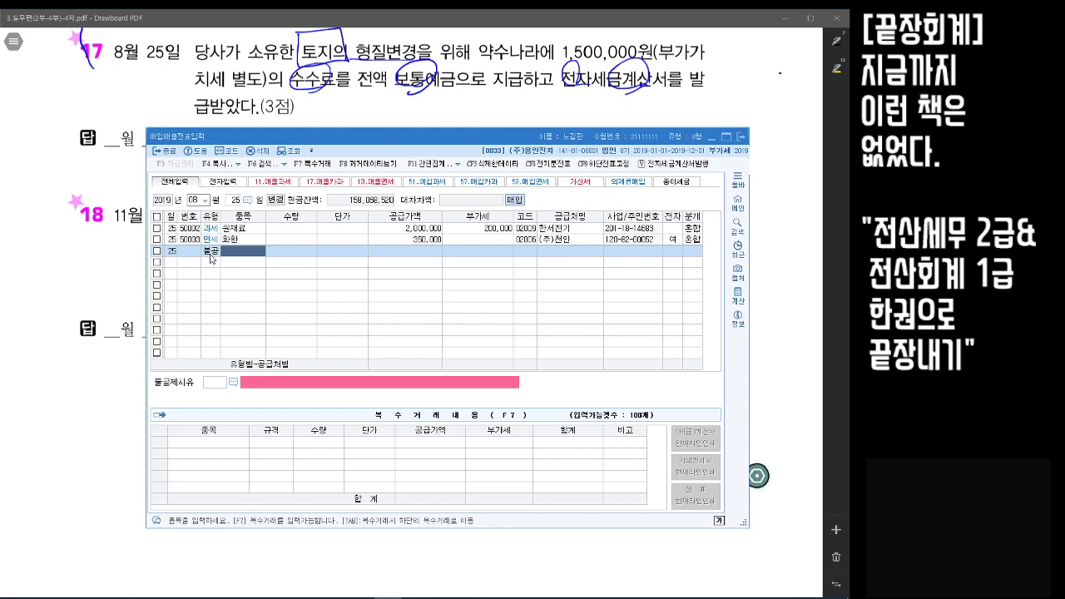
pyautogui.write('수수료')
pyautogui.press('Return')
pyautogui.press('Return')
pyautogui.press('Return')
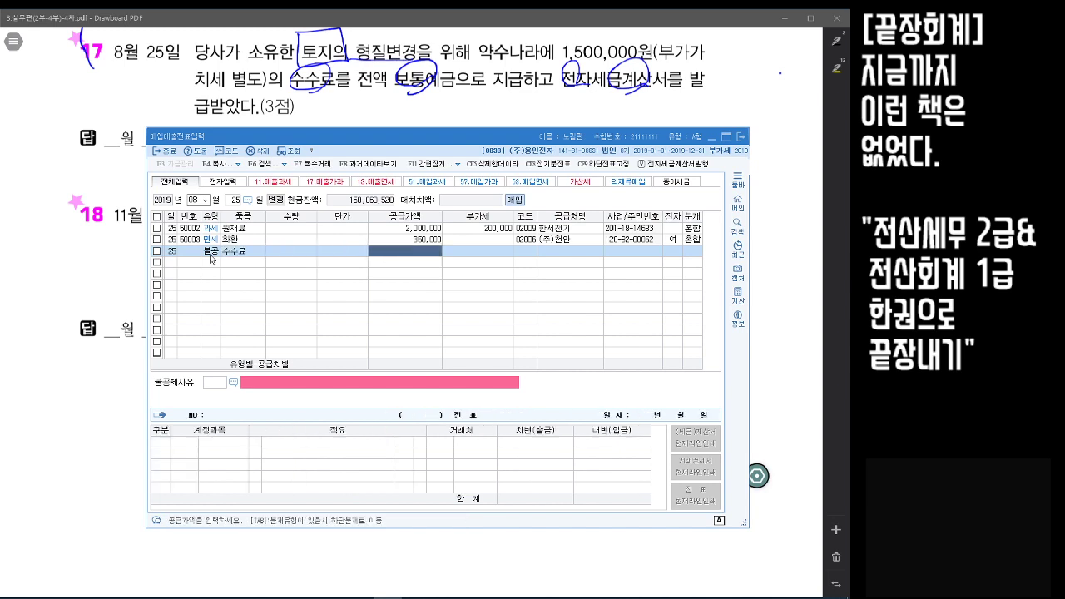
pyautogui.write('1500000')
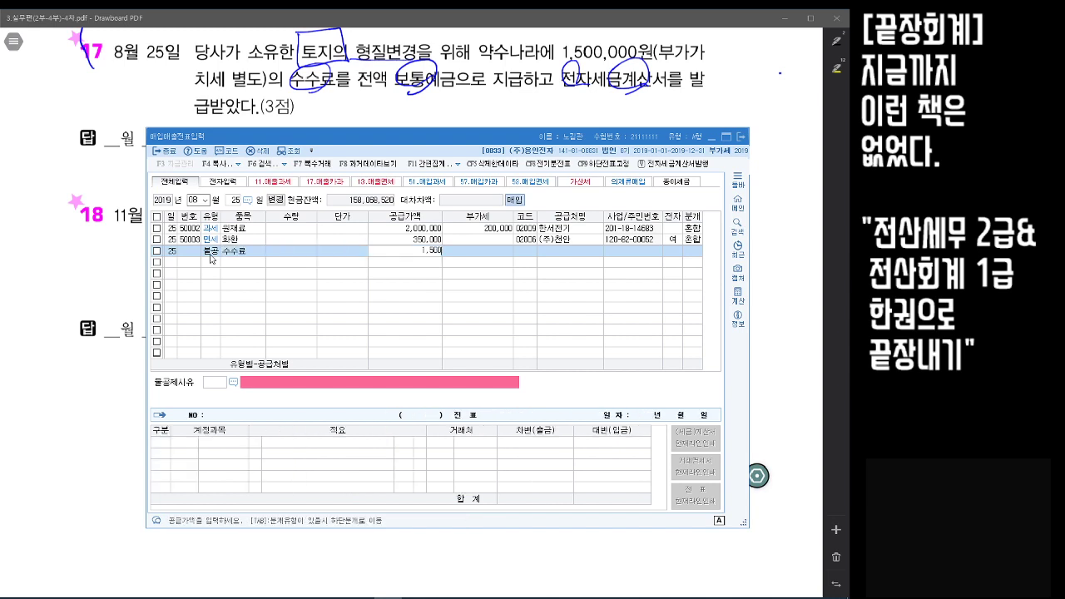
pyautogui.press('Return')
pyautogui.press('Return')
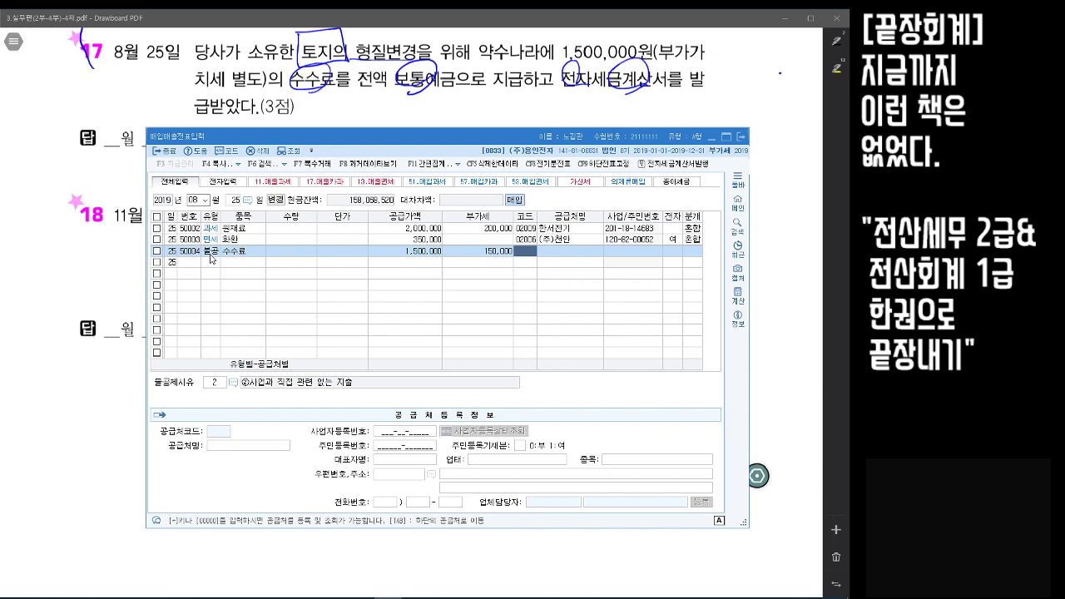
# Set 약수나라 as the supplier of the 수수료 purchase and mark its tax invoice as electronic
pyautogui.write('약수')
pyautogui.press('Return')
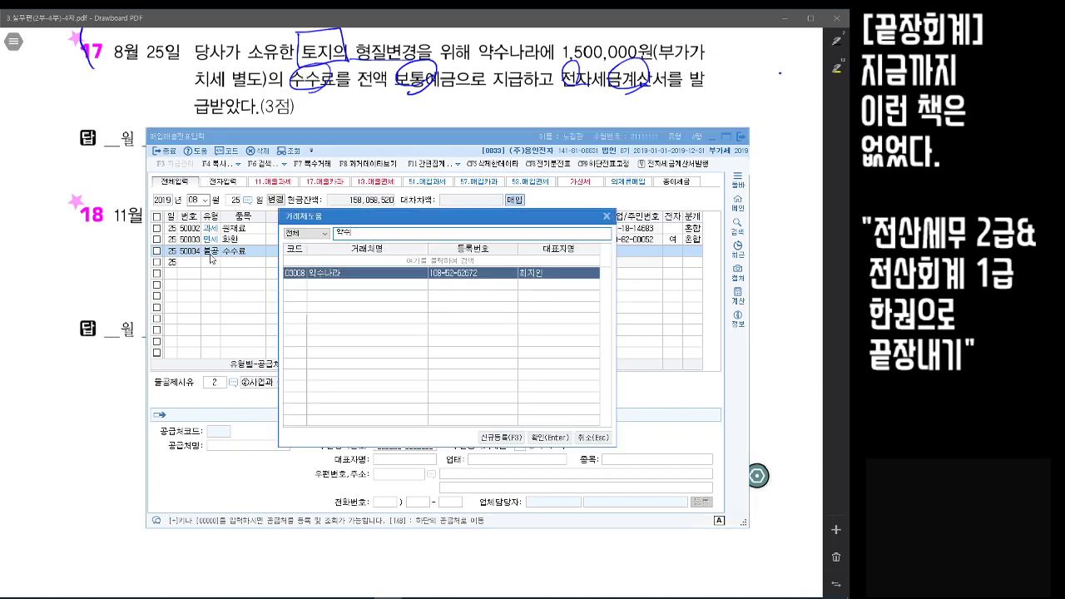
pyautogui.press('Return')
pyautogui.press('Return')
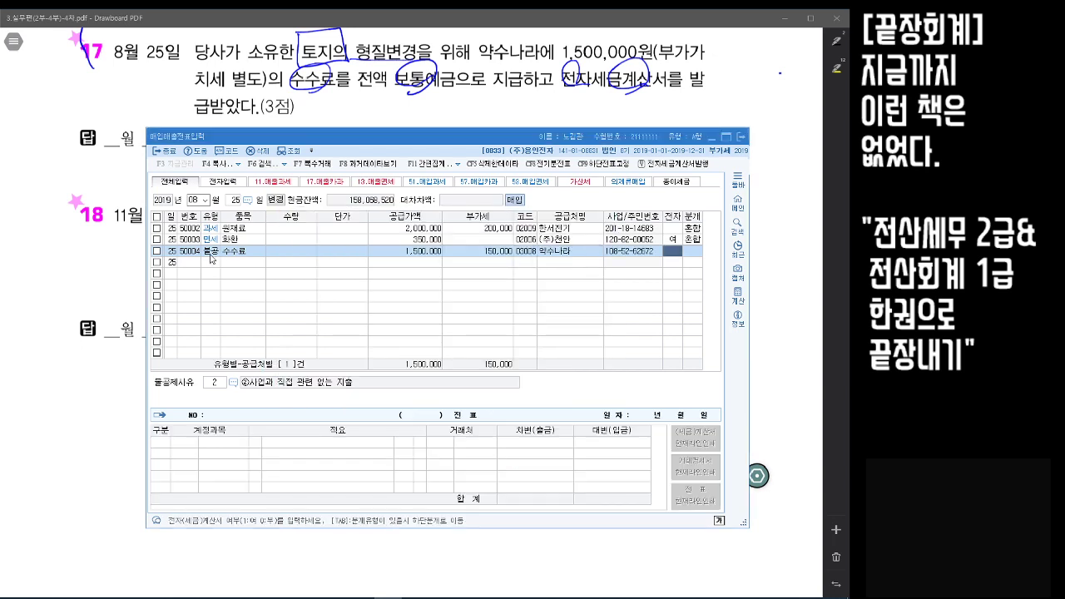
pyautogui.write('1')
pyautogui.press('Return')
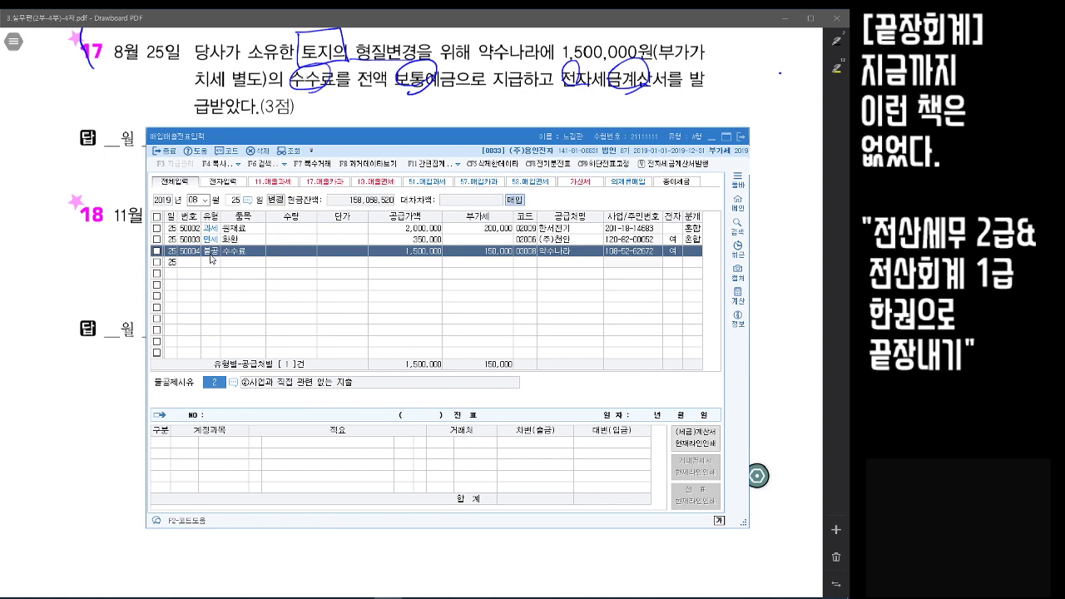
# Set the 수수료 purchase's non-deduction reason to ⑥토지의 자본적 지출 관련 and its journal type to 혼합
pyautogui.press('F2')
pyautogui.press('Down')
pyautogui.press('Down')
pyautogui.press('Down')
pyautogui.press('Down')
pyautogui.press('Return')
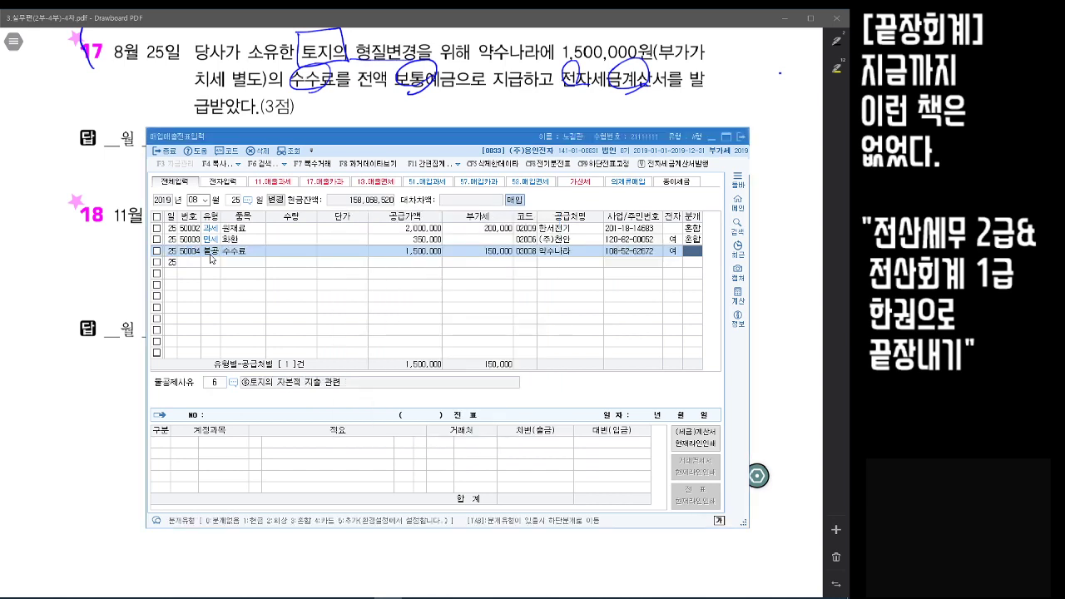
pyautogui.write('3')
pyautogui.press('Return')
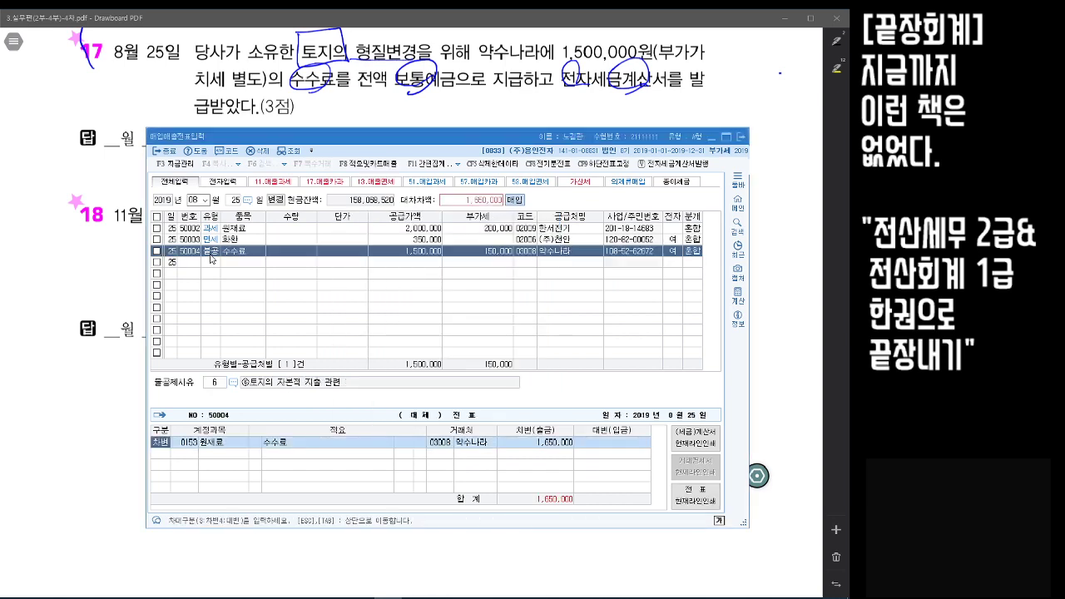
# Change the account of the 수수료 voucher's debit line to 토지, keeping its amount
pyautogui.press('Return')
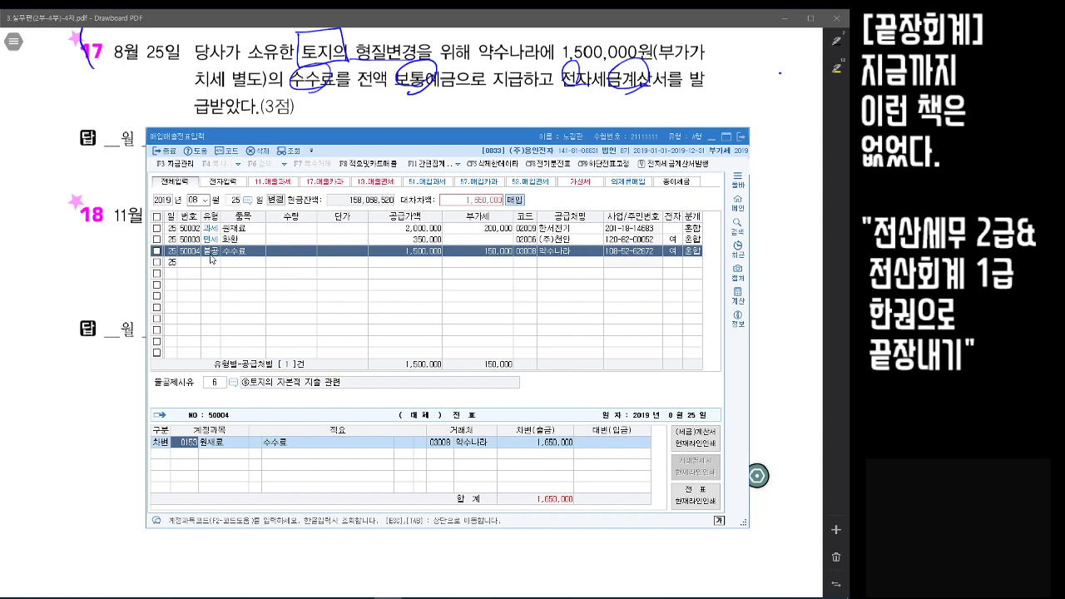
pyautogui.write('토지')
pyautogui.press('Return')
pyautogui.press('Return')
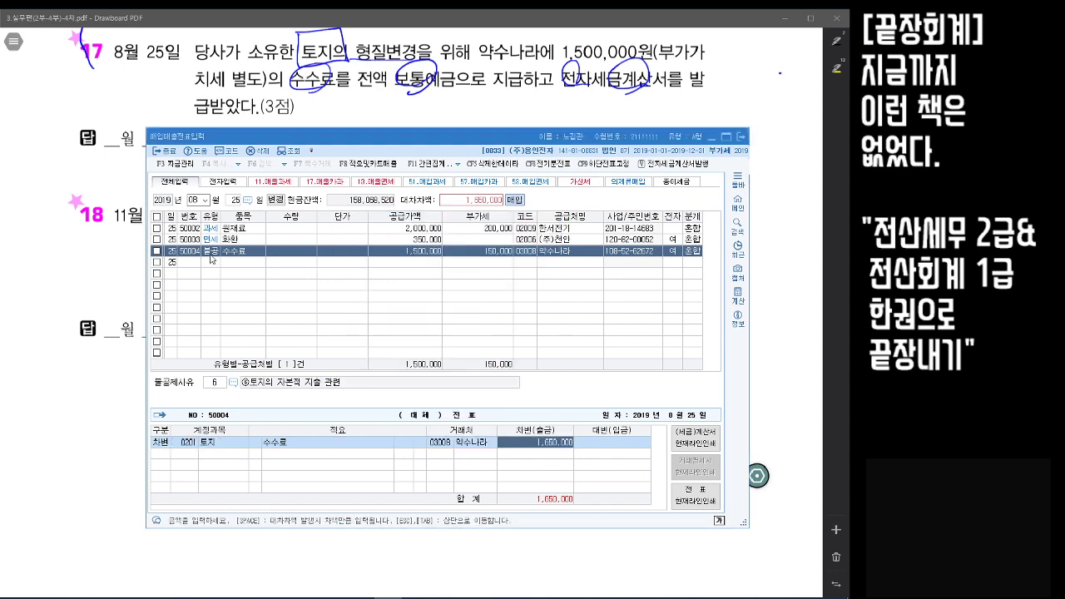
# Add a credit line of 1,650,000 to 보통예금 in the 수수료 voucher
pyautogui.write('4')
pyautogui.press('Return')
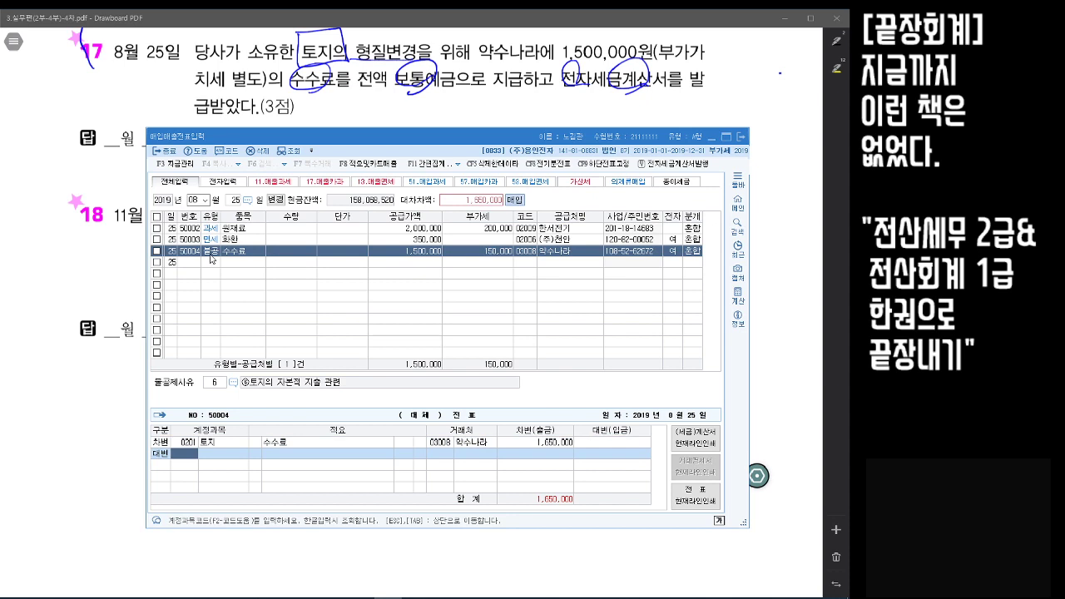
pyautogui.write('보통')
pyautogui.press('Return')
pyautogui.press('Return')
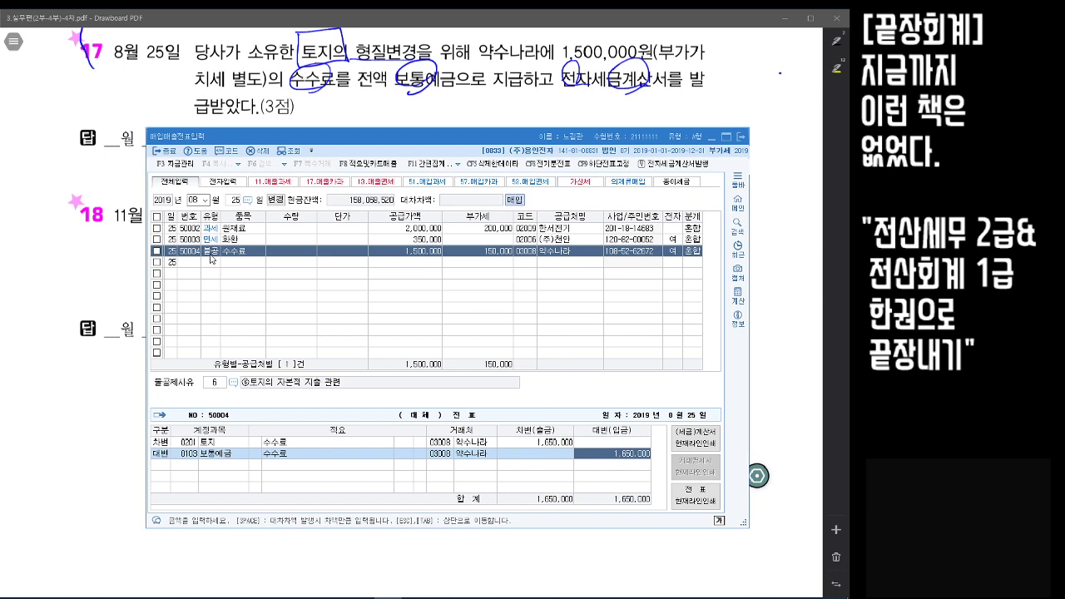